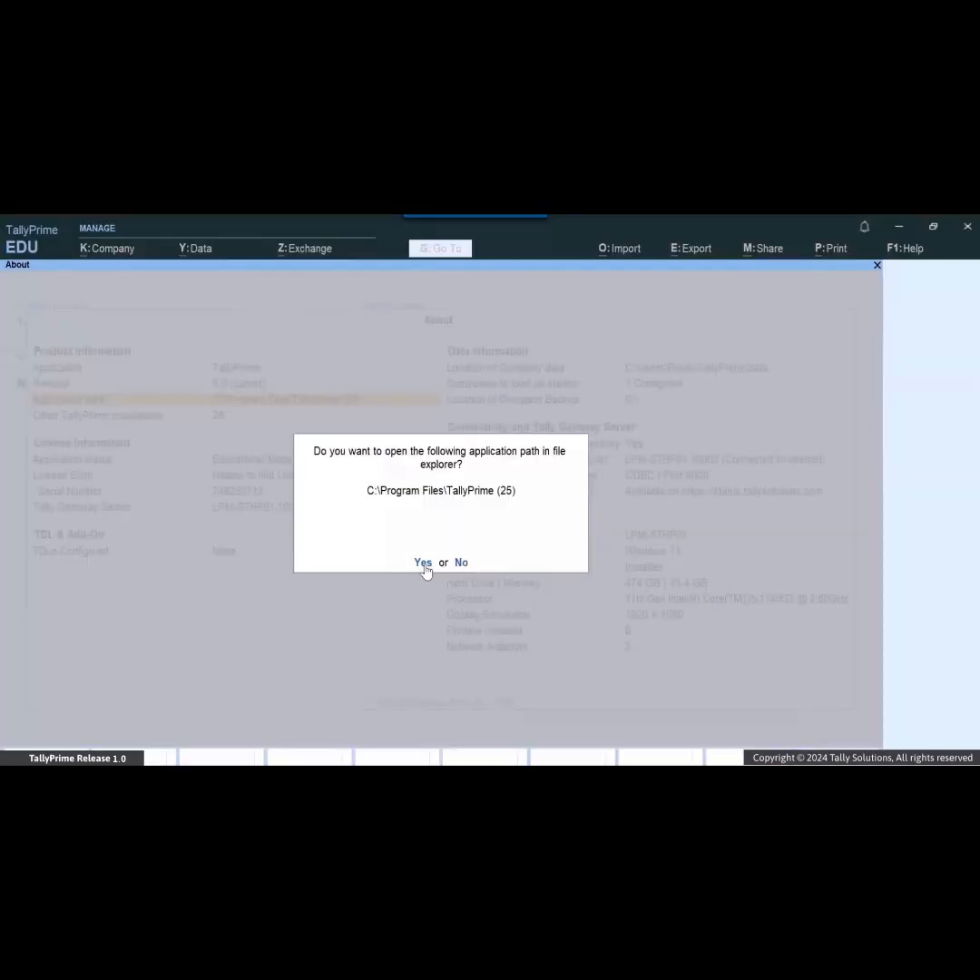
Open the TallyPrime application path in File Explorer and search the folder for .dmp files
click(423, 564)
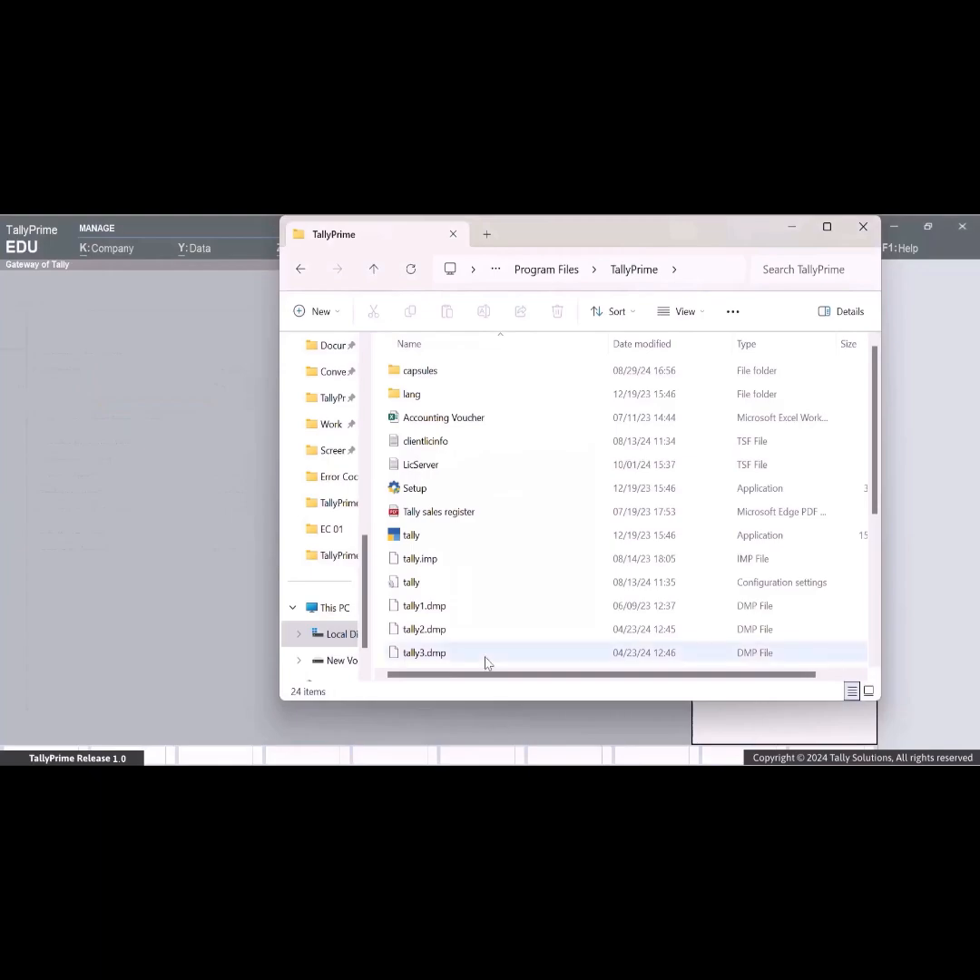
click(812, 269)
text(.dmp)
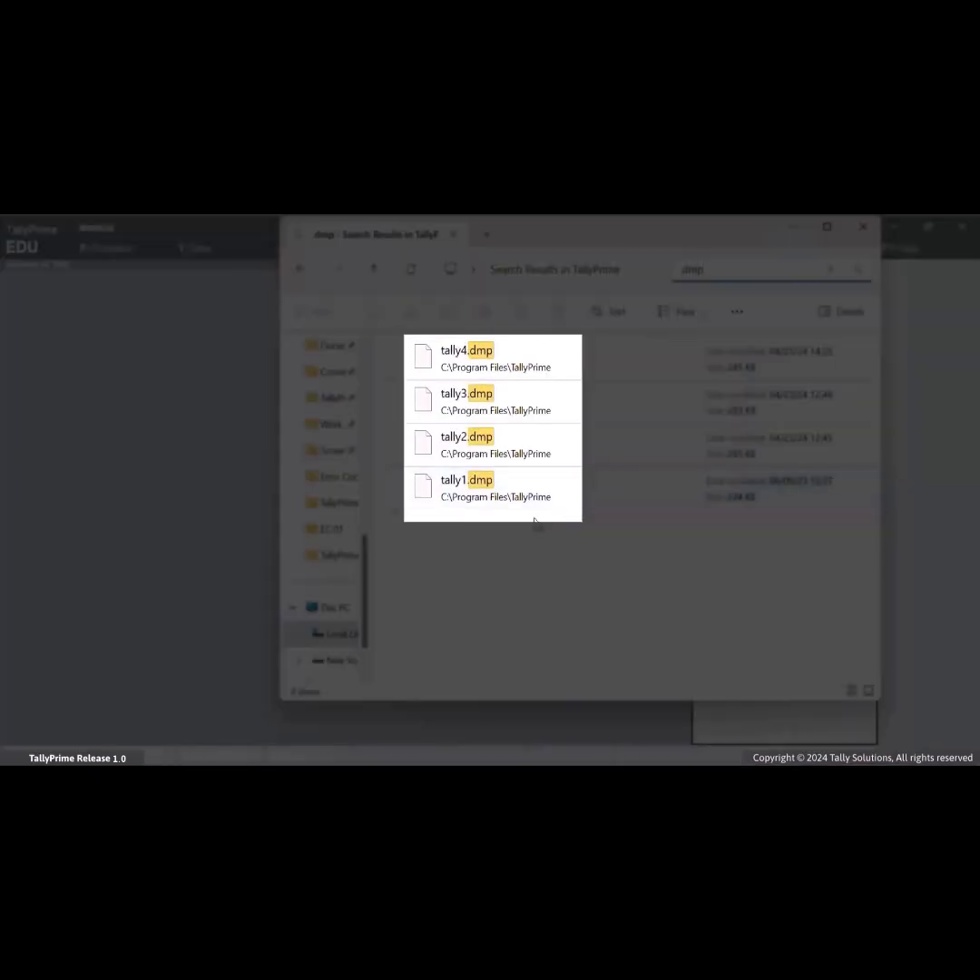
Delete the tally .dmp files found in the TallyPrime folder and refresh the search results
click(517, 489)
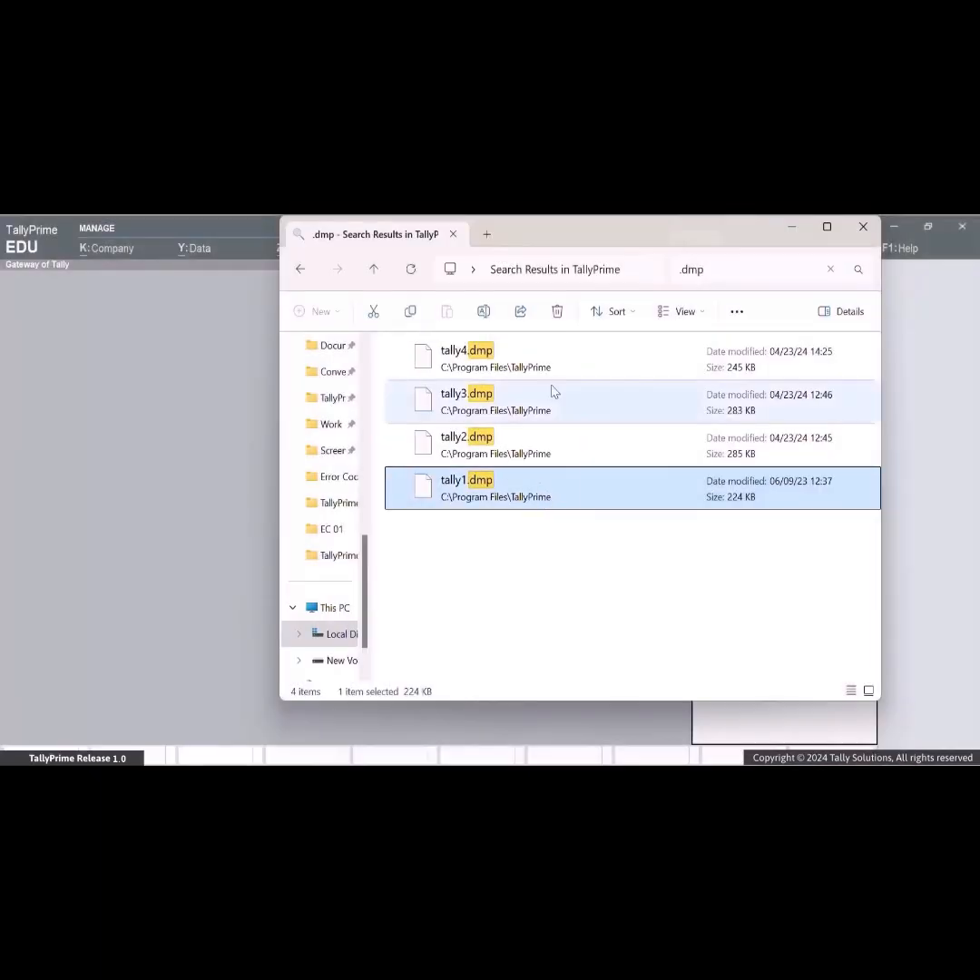
key(Delete)
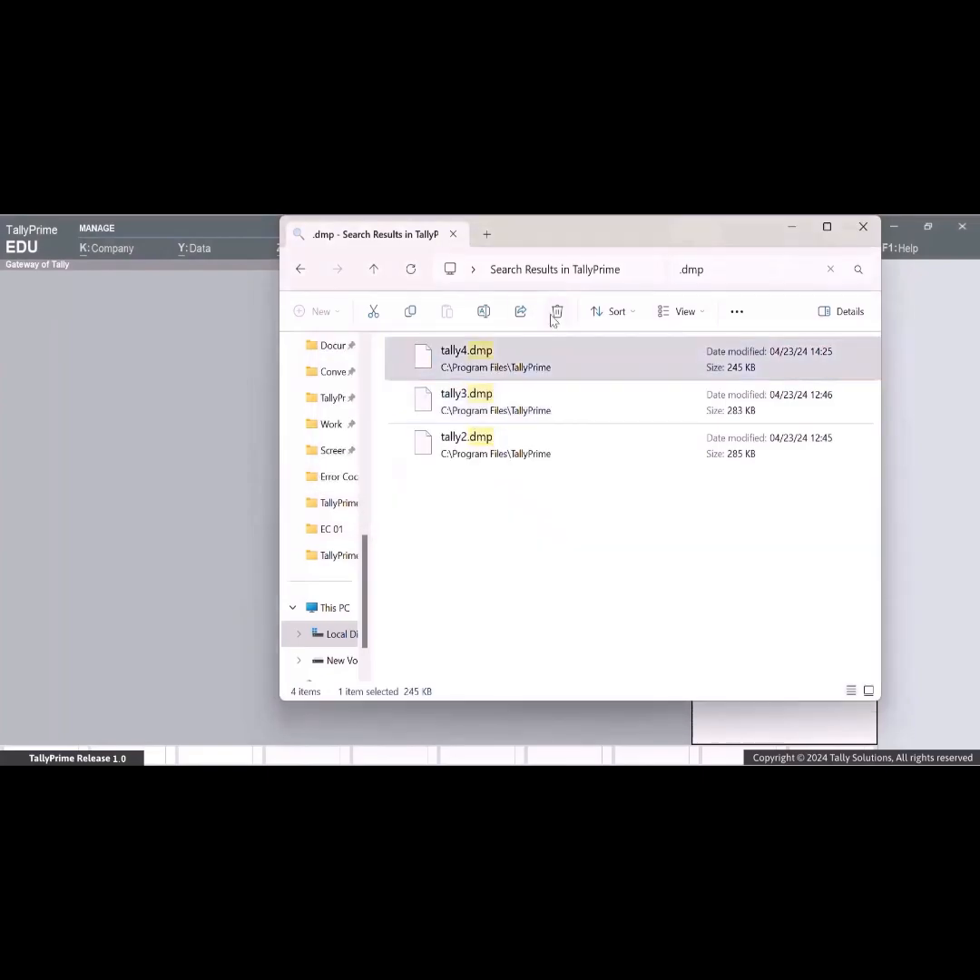
click(537, 393)
click(565, 312)
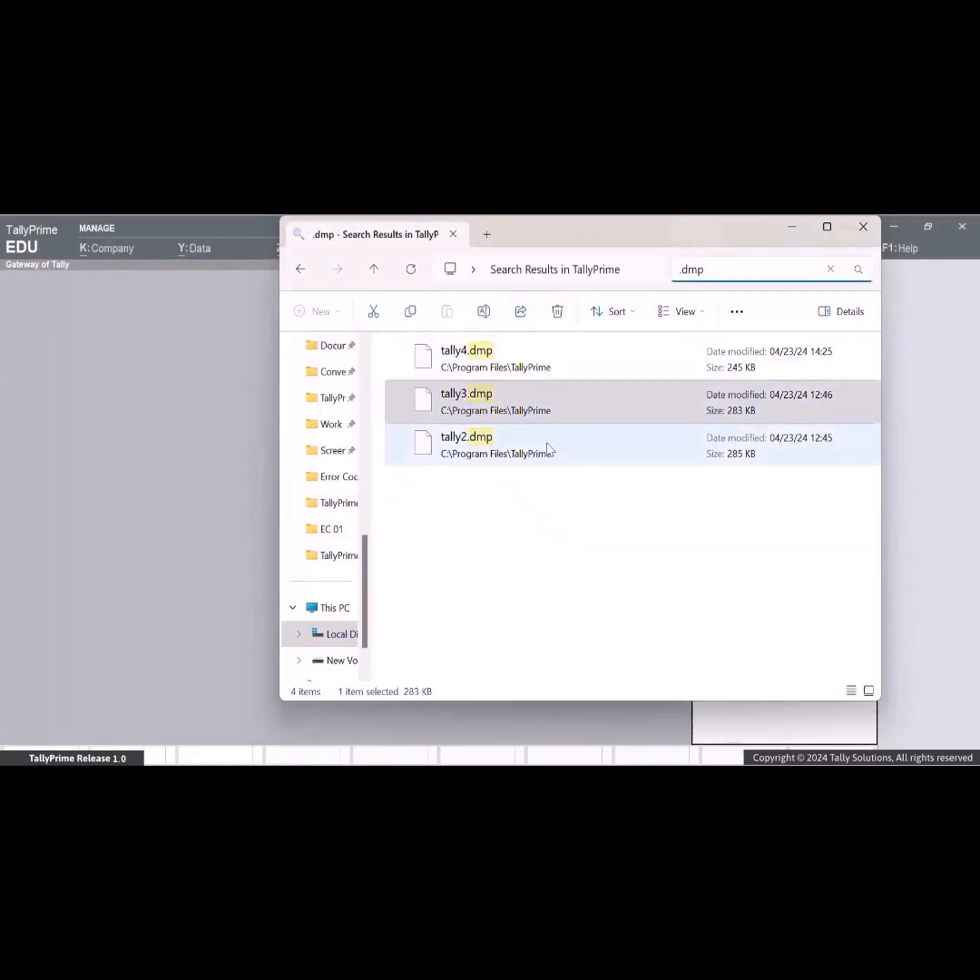
click(546, 442)
click(559, 313)
click(410, 268)
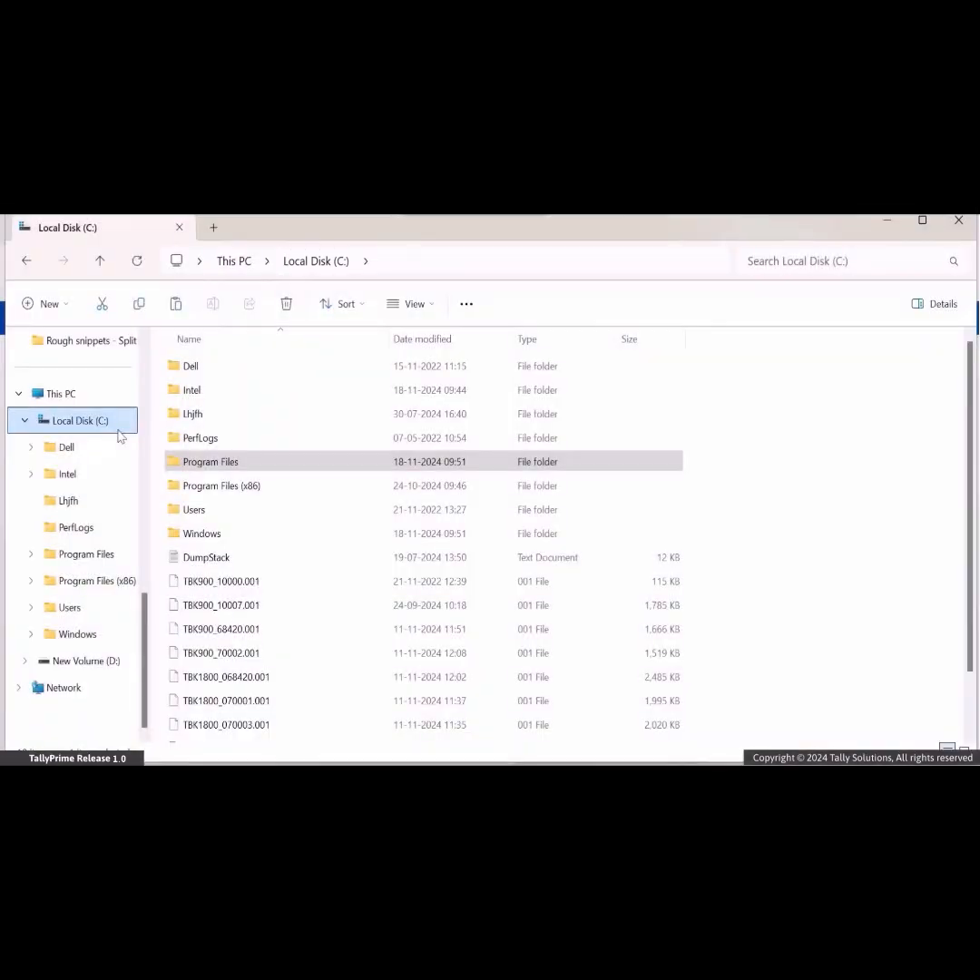
Open the TallyPrime (25) folder inside Program Files on Local Disk (C:)
click(236, 462)
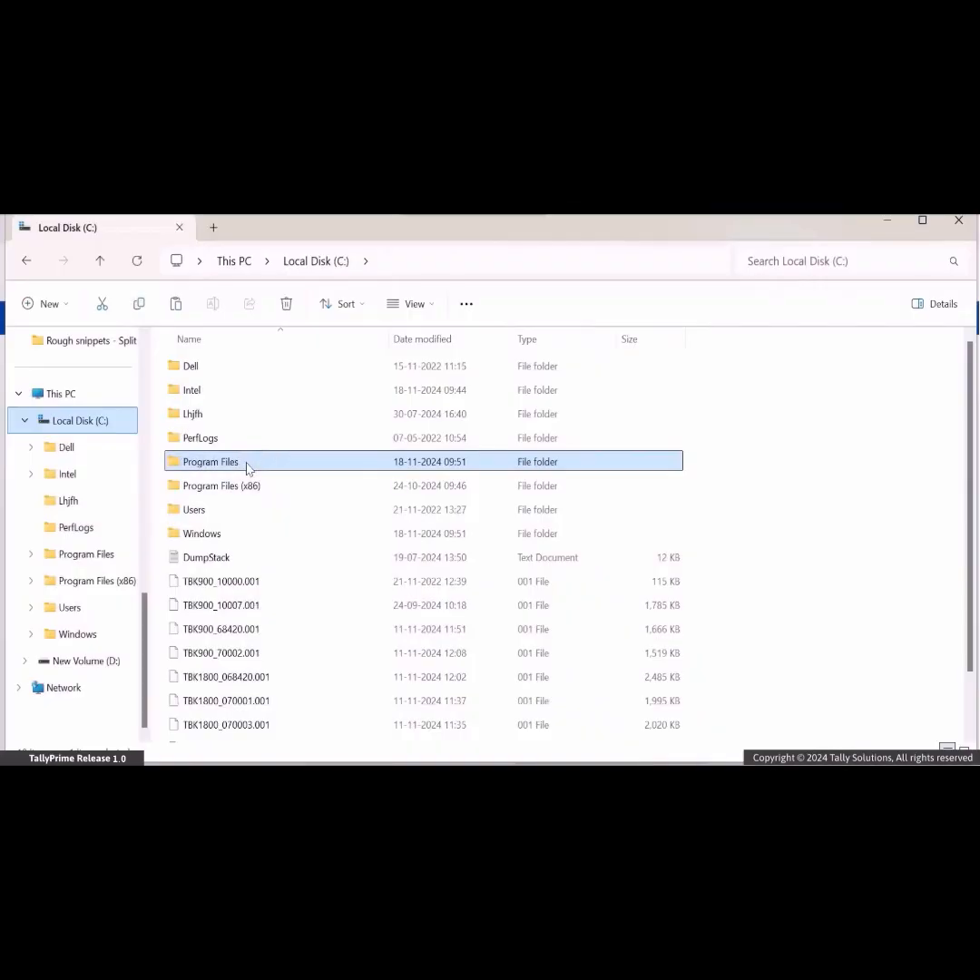
double_click(247, 464)
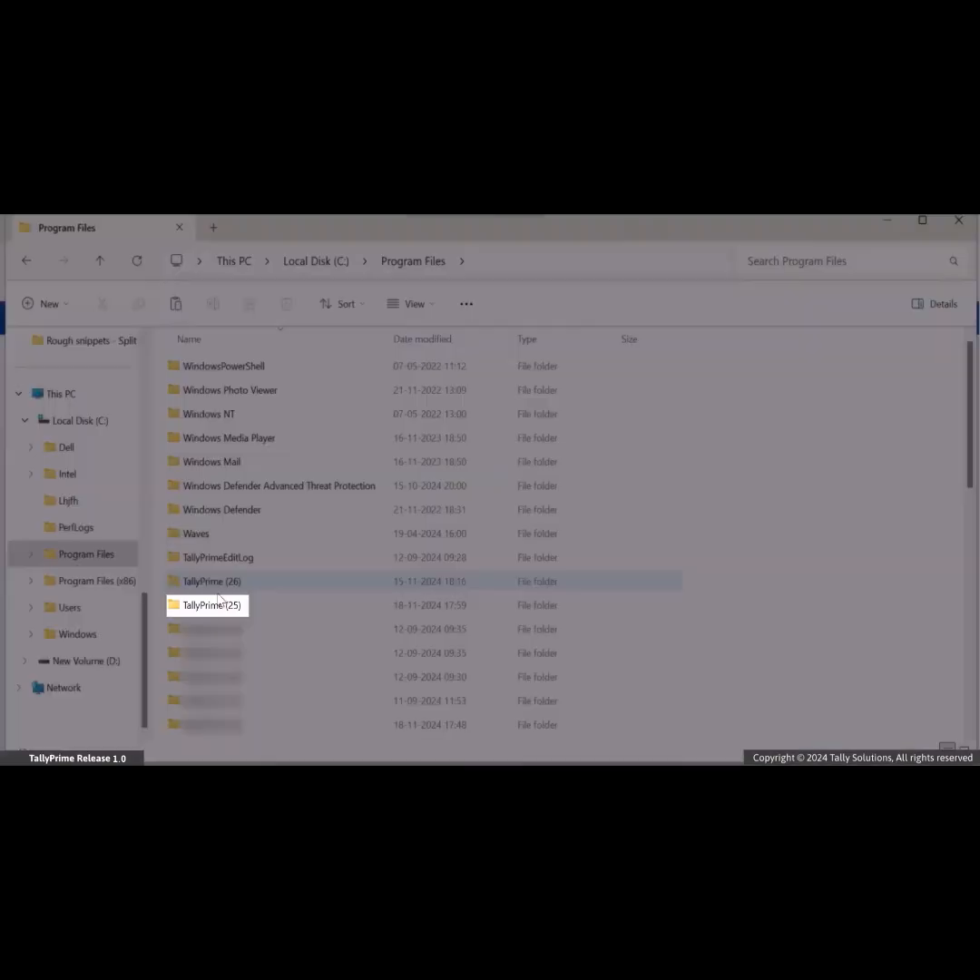
double_click(218, 605)
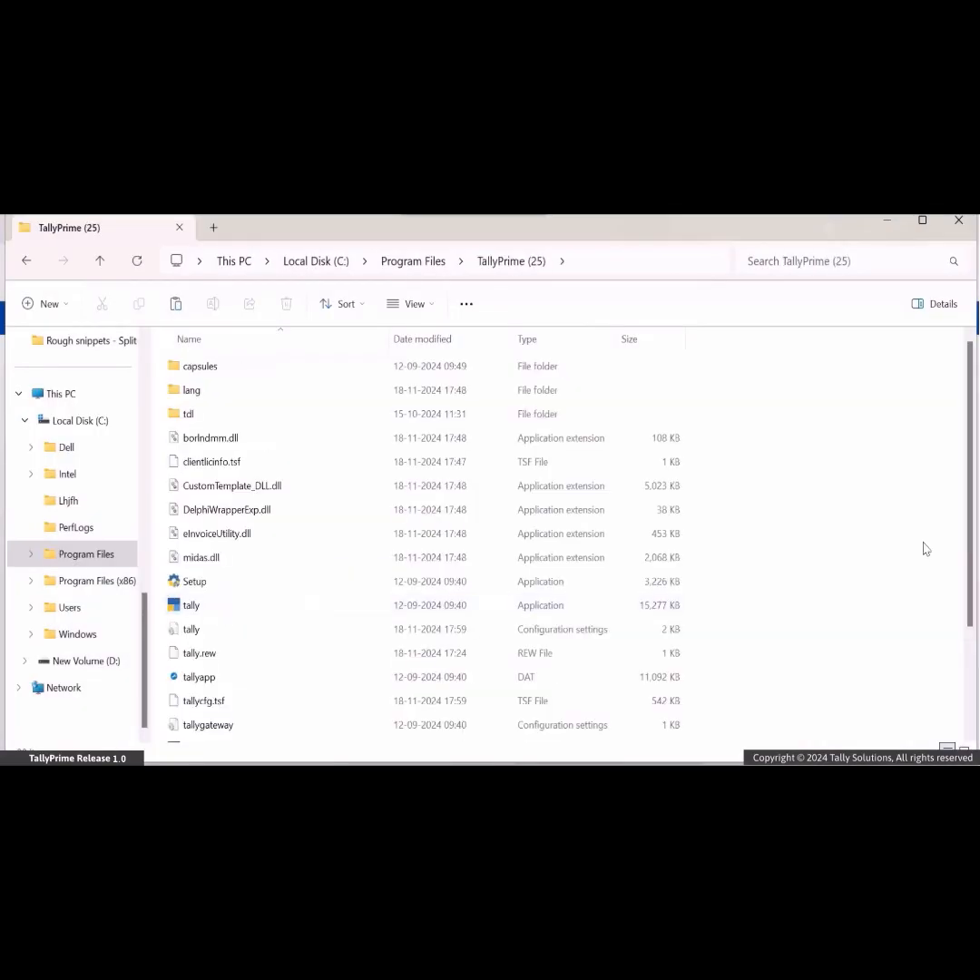
Open the properties of the tallygatewayserver application and show its security permissions
drag(973, 556, 965, 639)
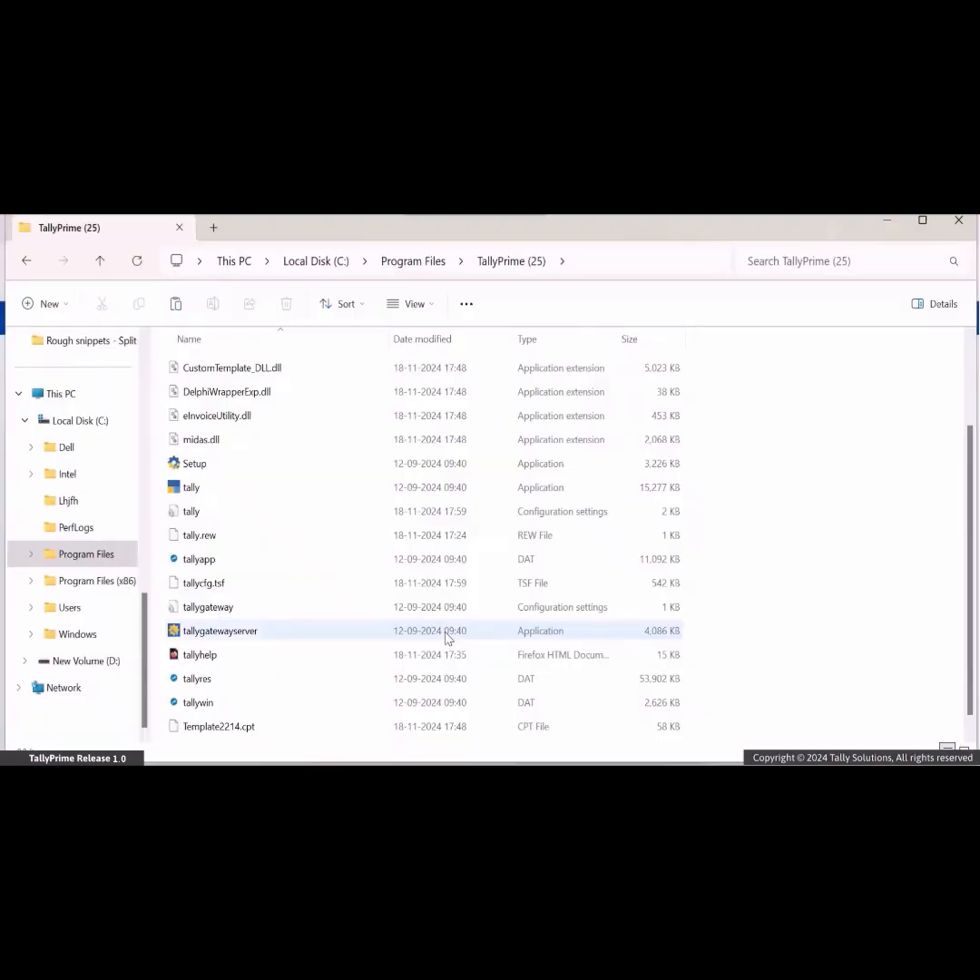
click(446, 635)
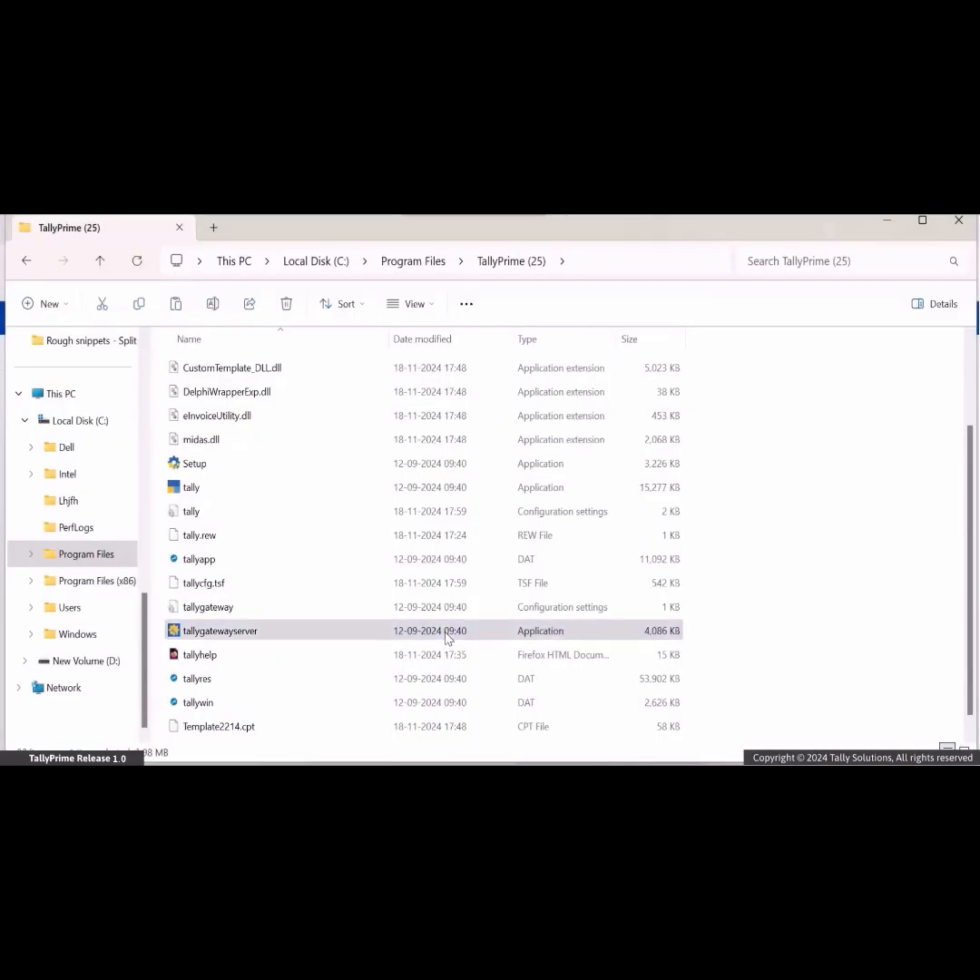
right_click(446, 635)
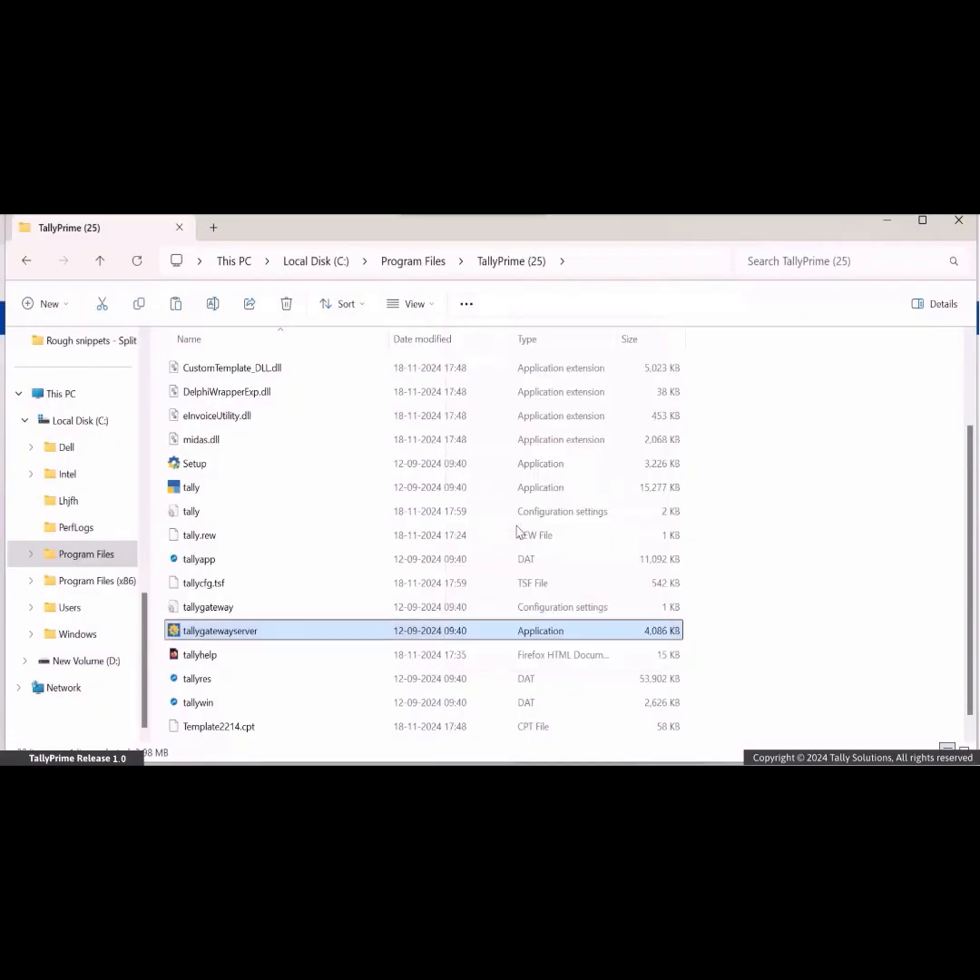
click(513, 524)
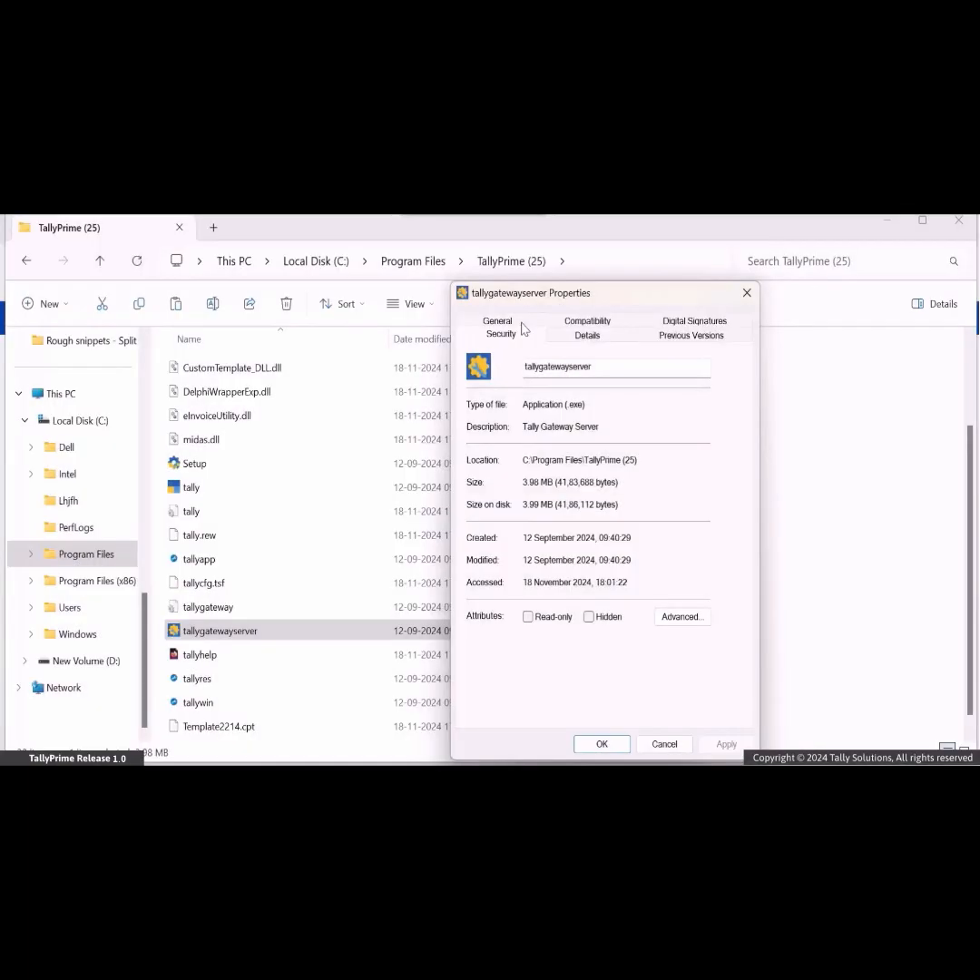
click(524, 328)
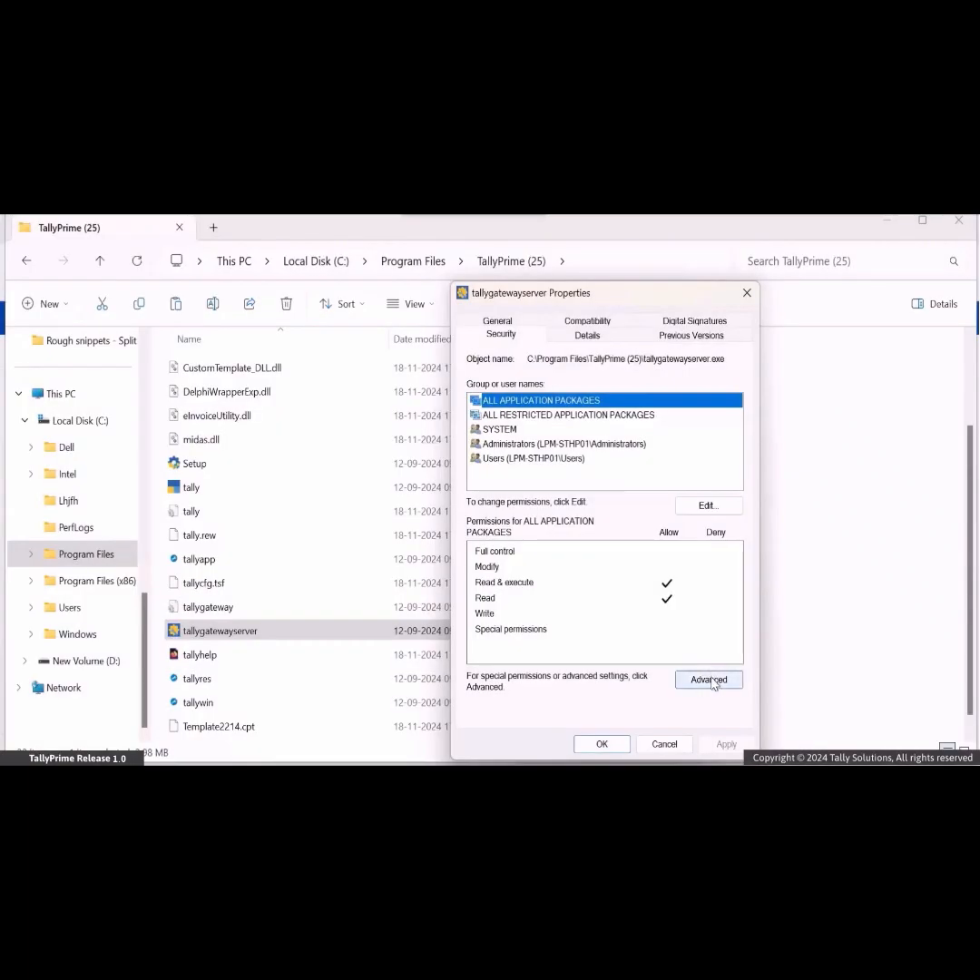
Enable permission inheritance in tallygatewayserver's advanced security settings, apply it and close the file's properties
click(710, 680)
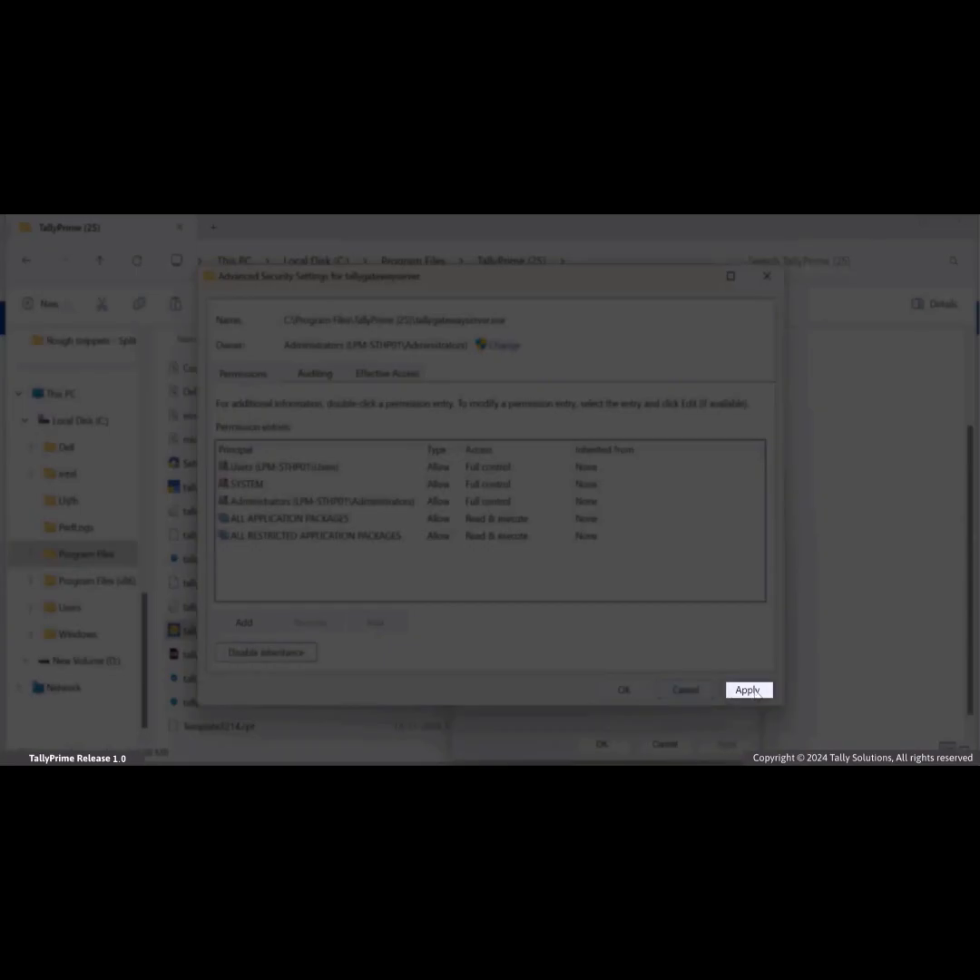
click(747, 690)
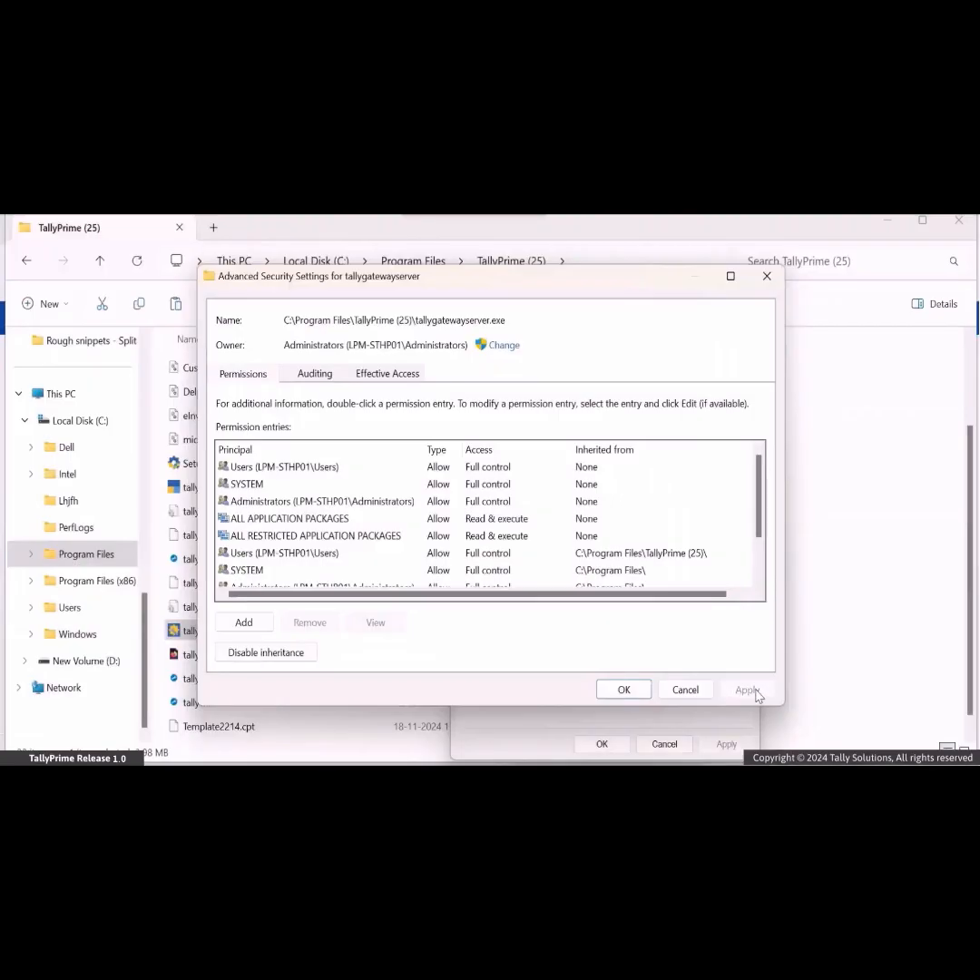
click(635, 690)
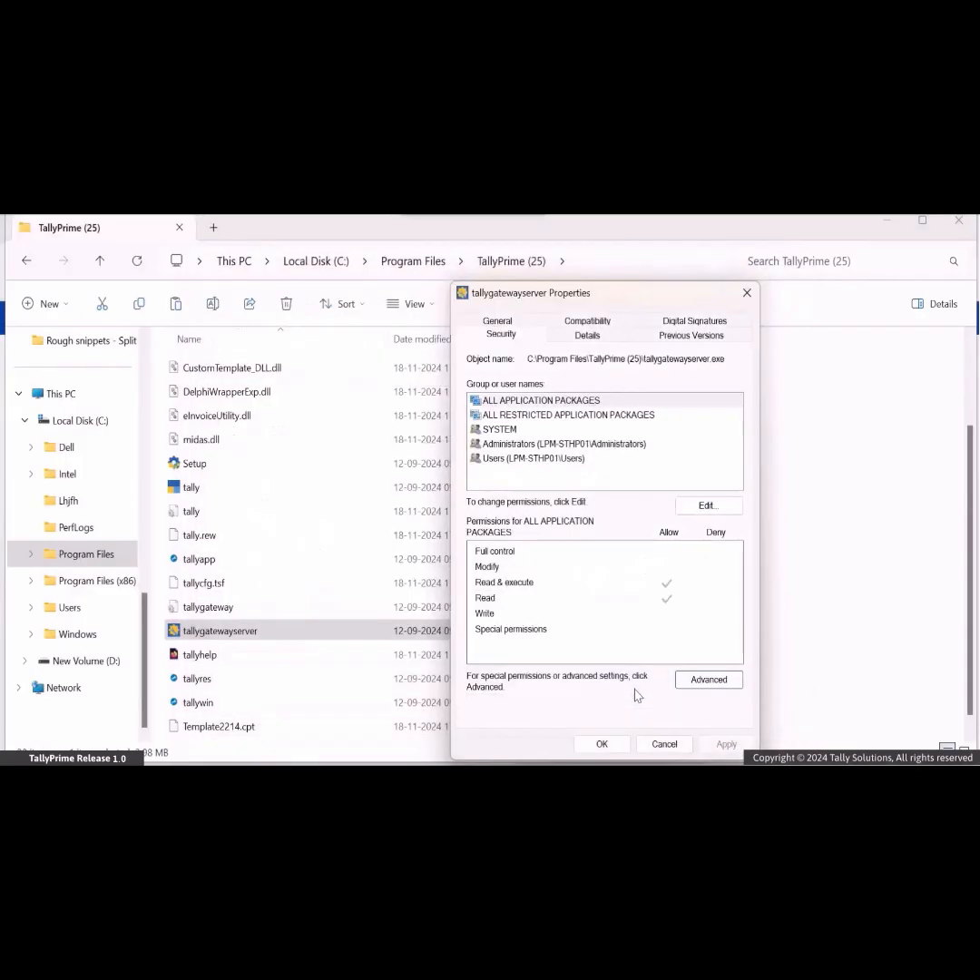
click(602, 743)
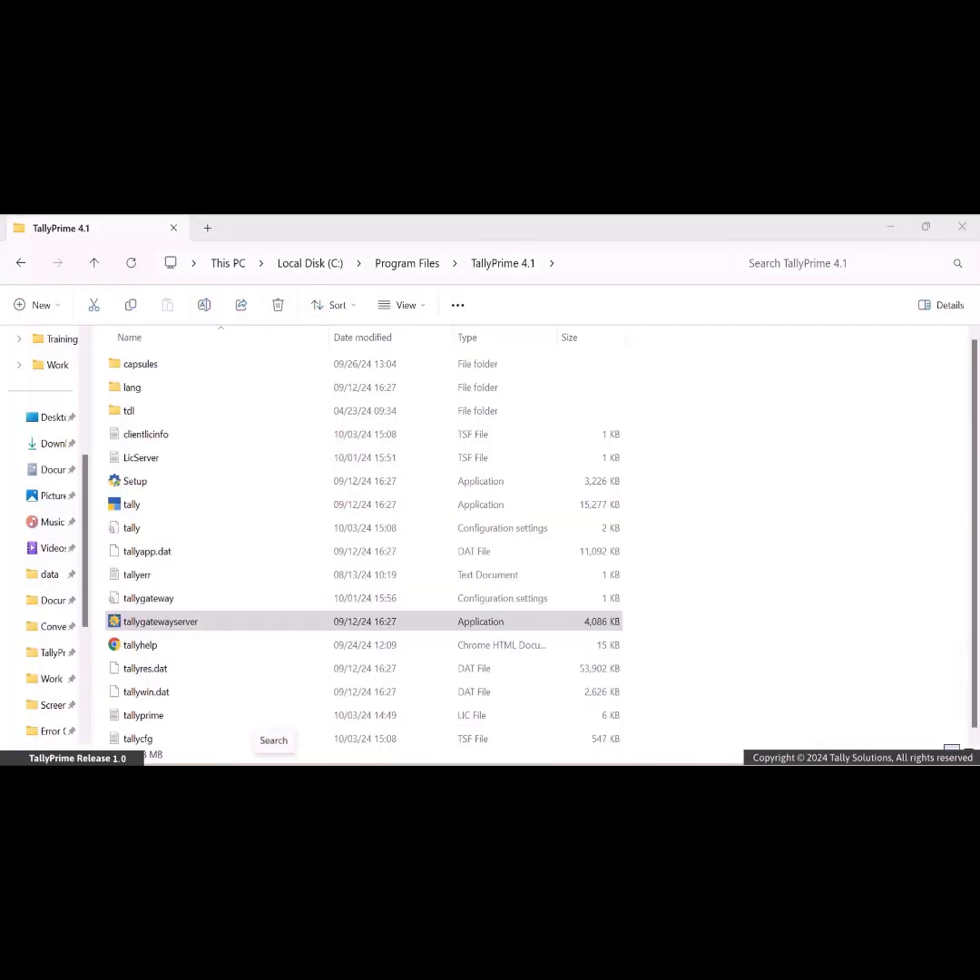
Switch to Windows Settings and open the firewall's allowed apps list through Windows Security's Firewall & network protection
click(273, 760)
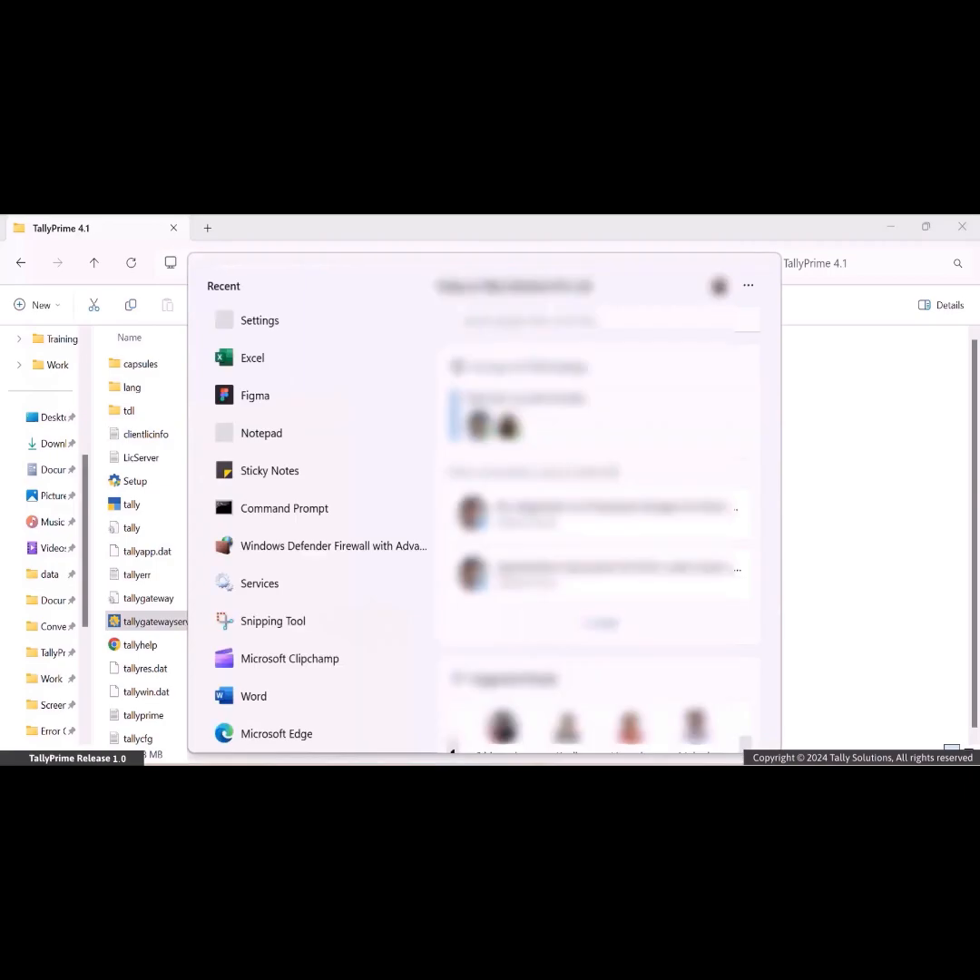
text(sett)
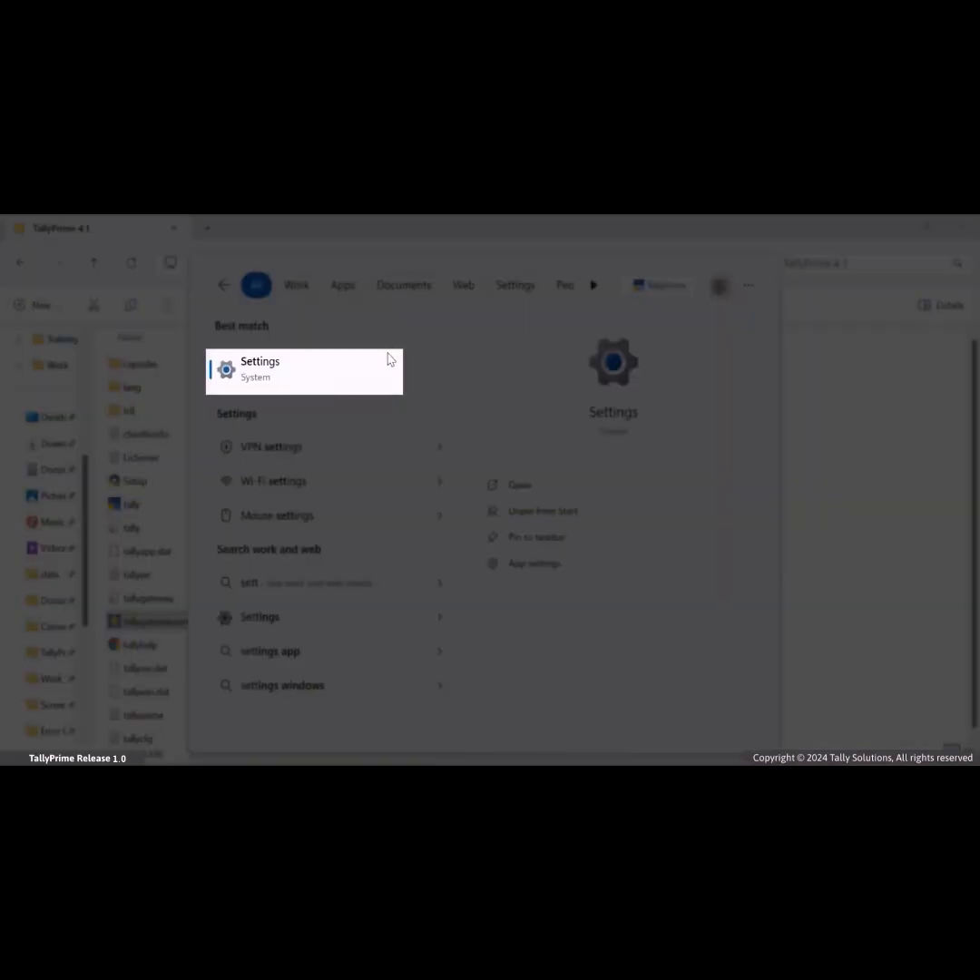
click(388, 359)
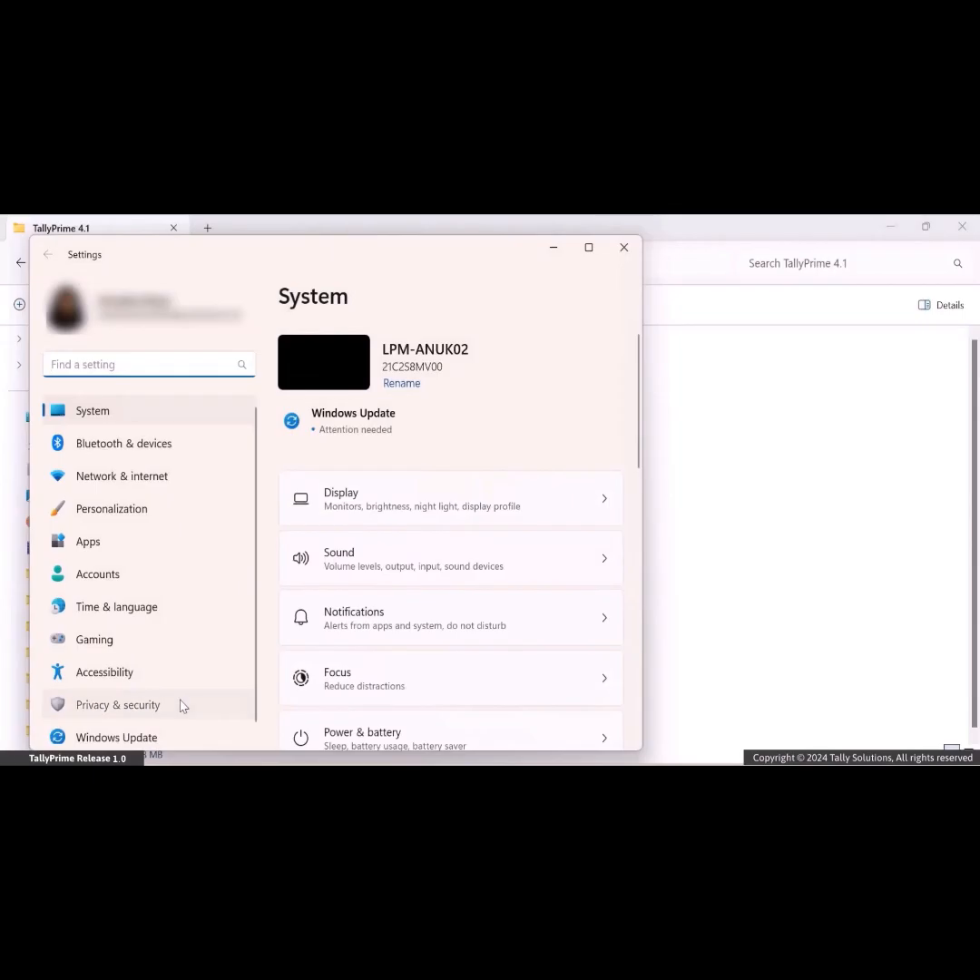
click(181, 705)
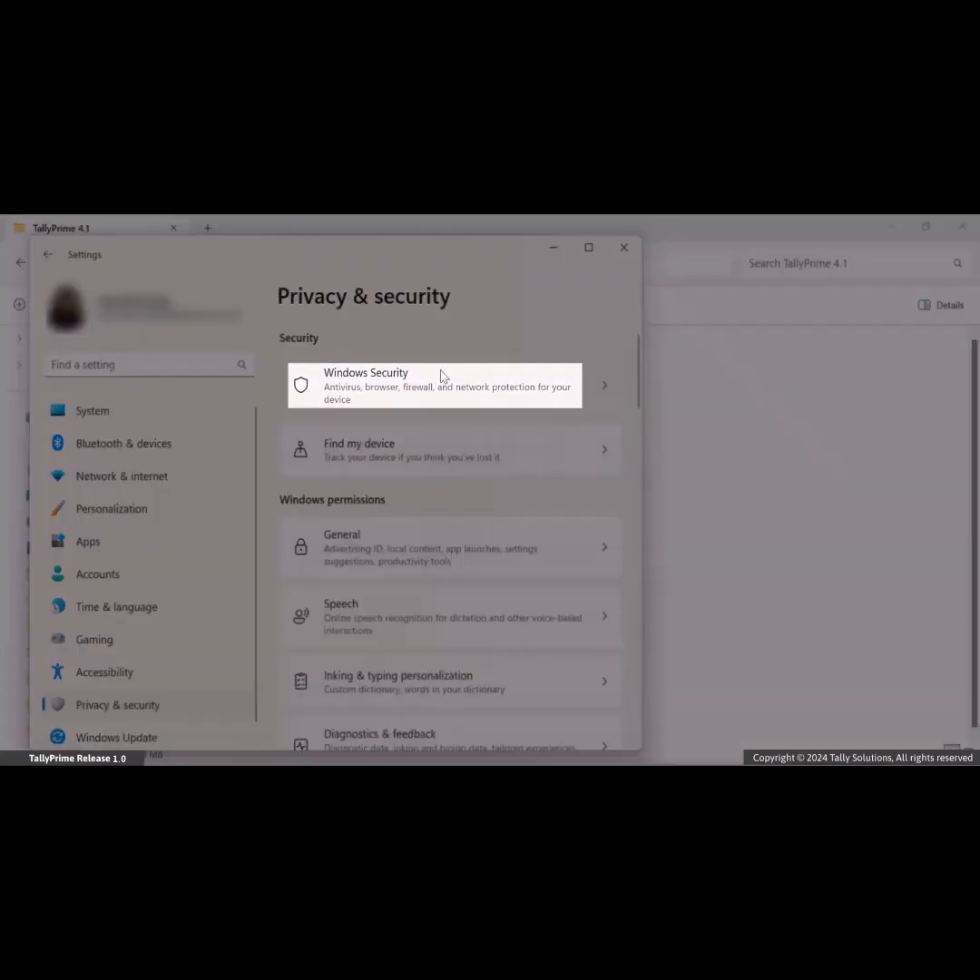
click(442, 376)
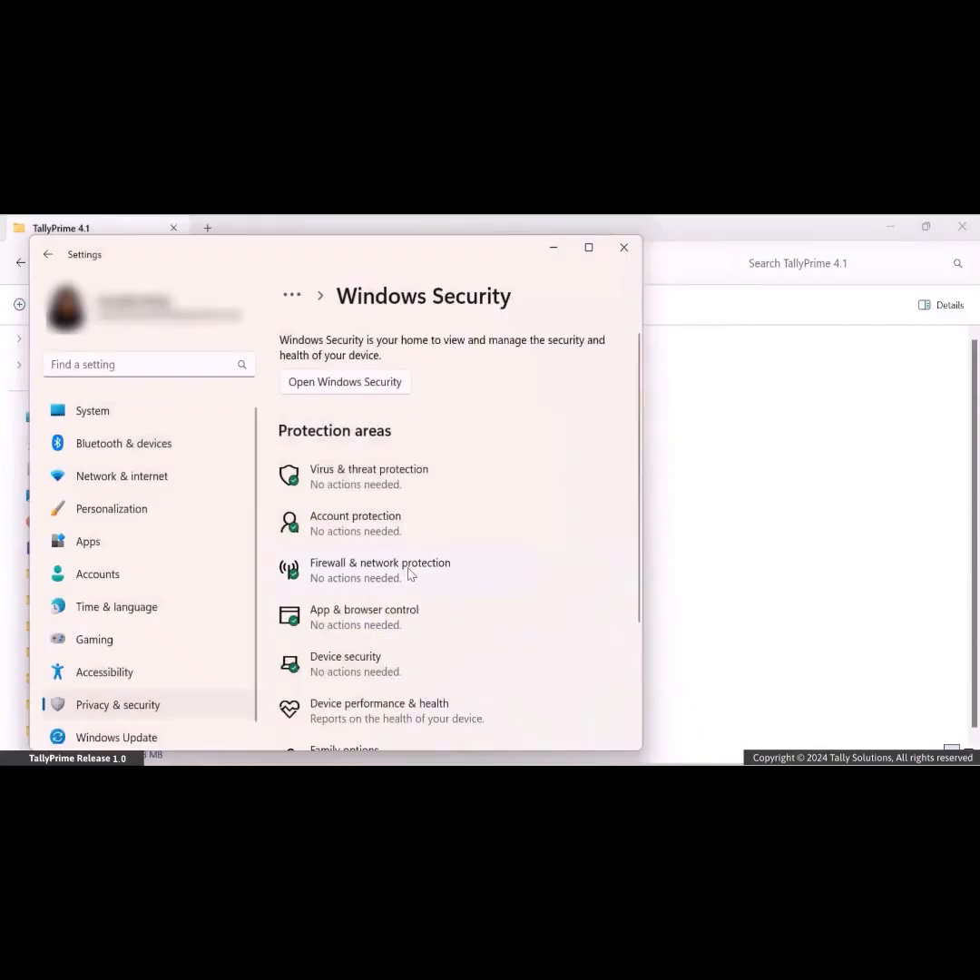
click(409, 574)
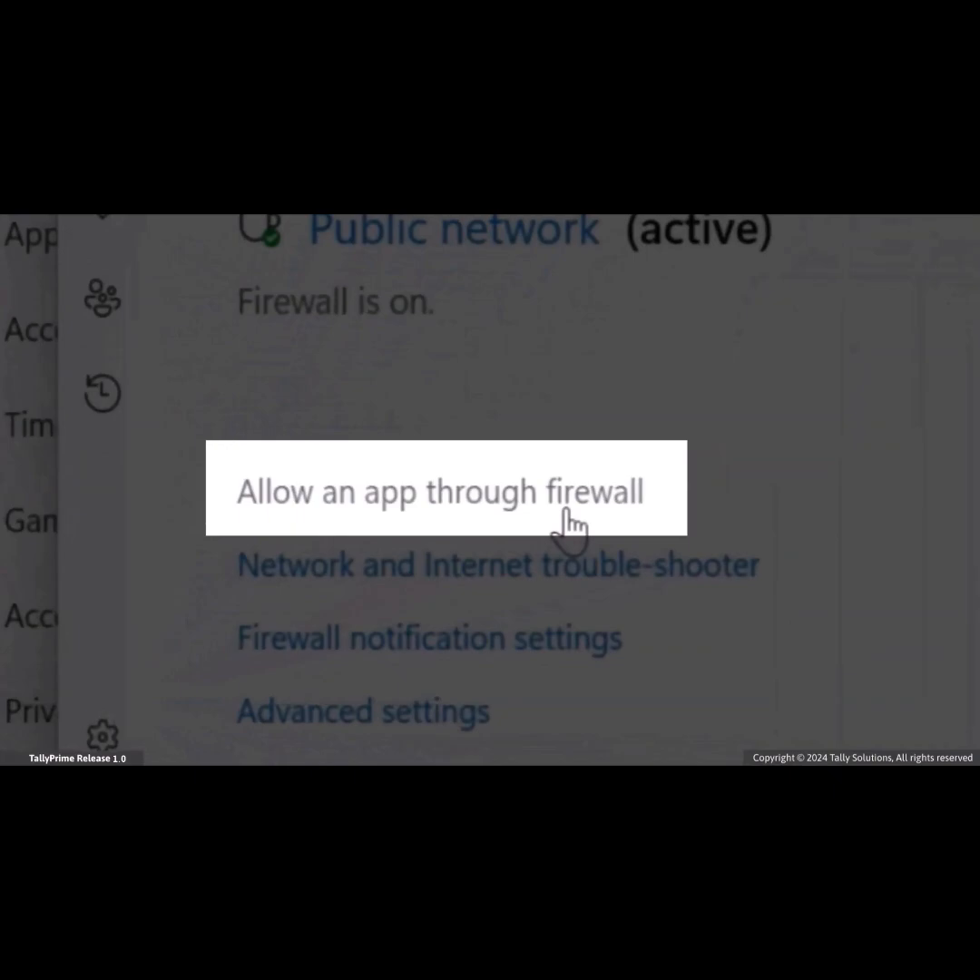
click(570, 521)
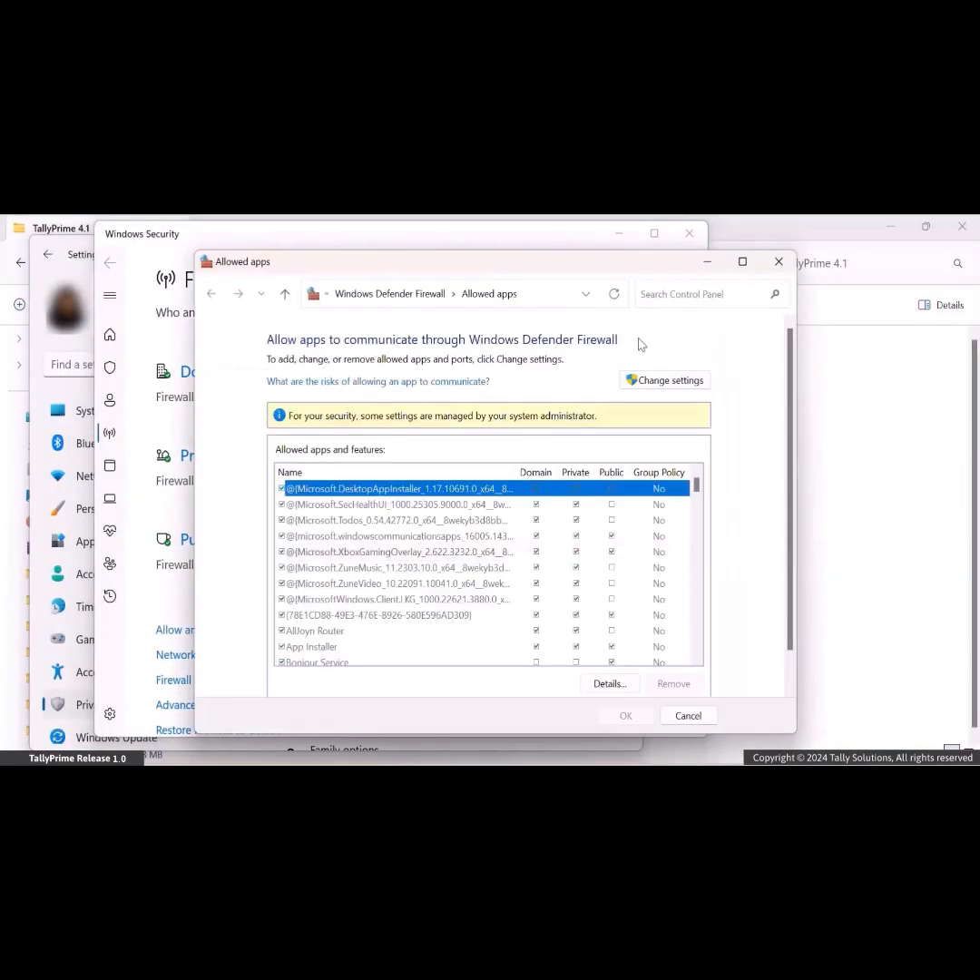
Unlock the allowed apps settings, enable both tally entries in Windows Defender Firewall and save the changes
click(651, 378)
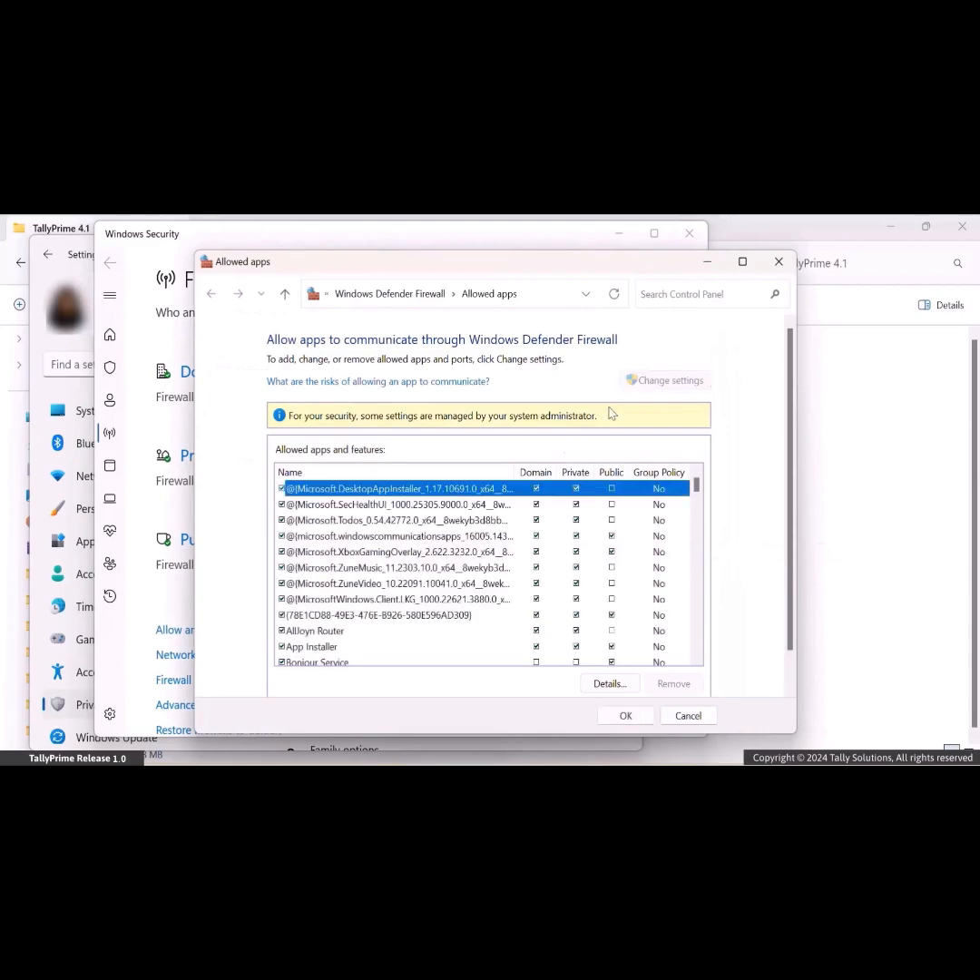
key(t)
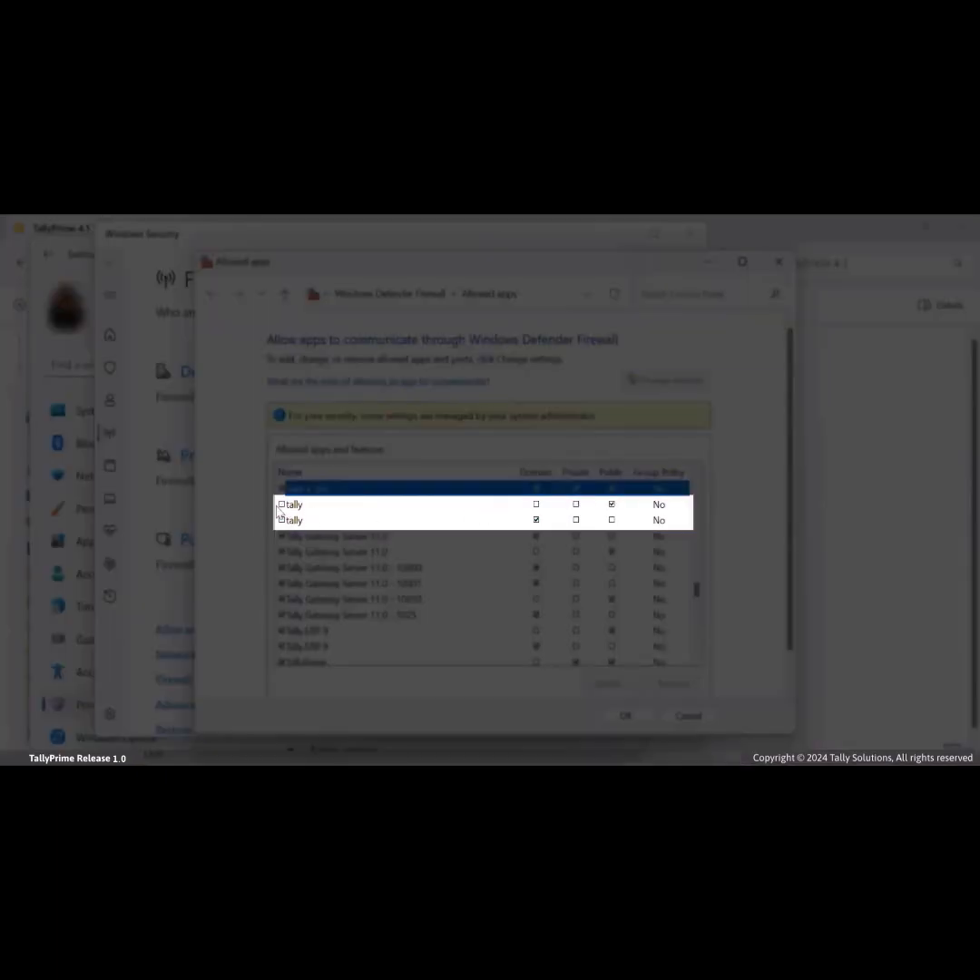
click(281, 504)
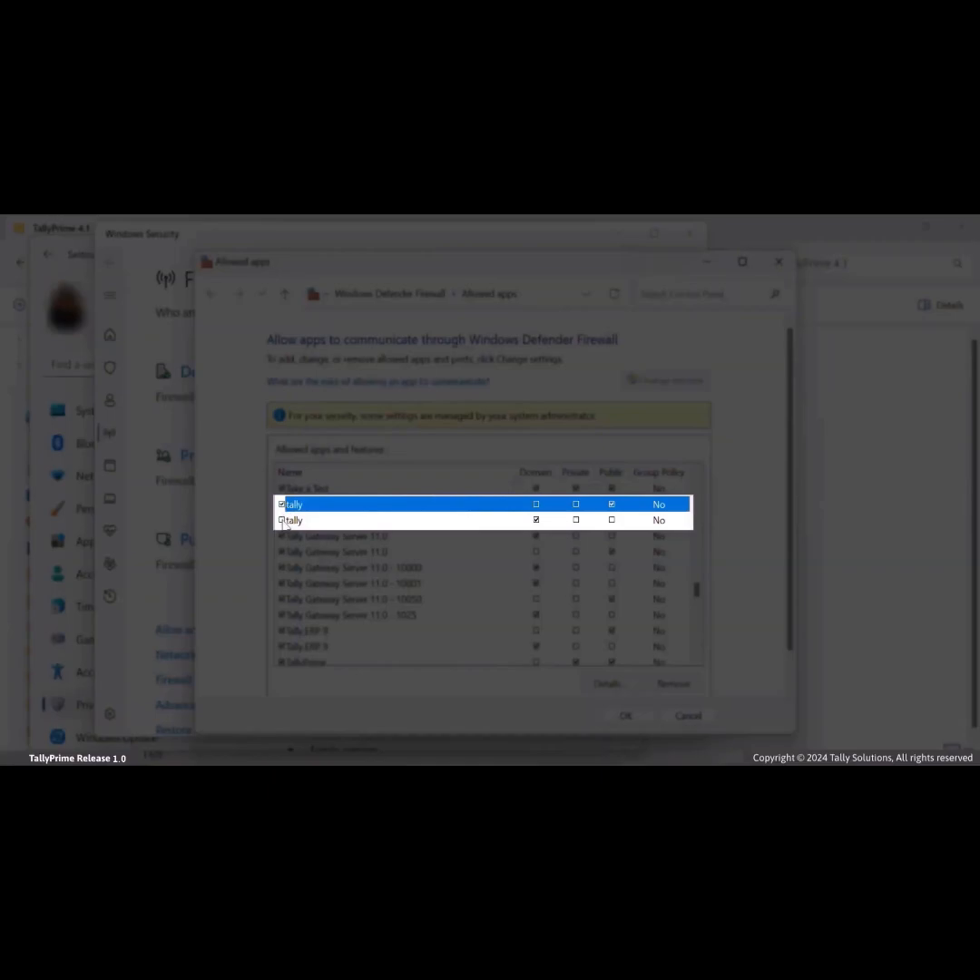
click(281, 520)
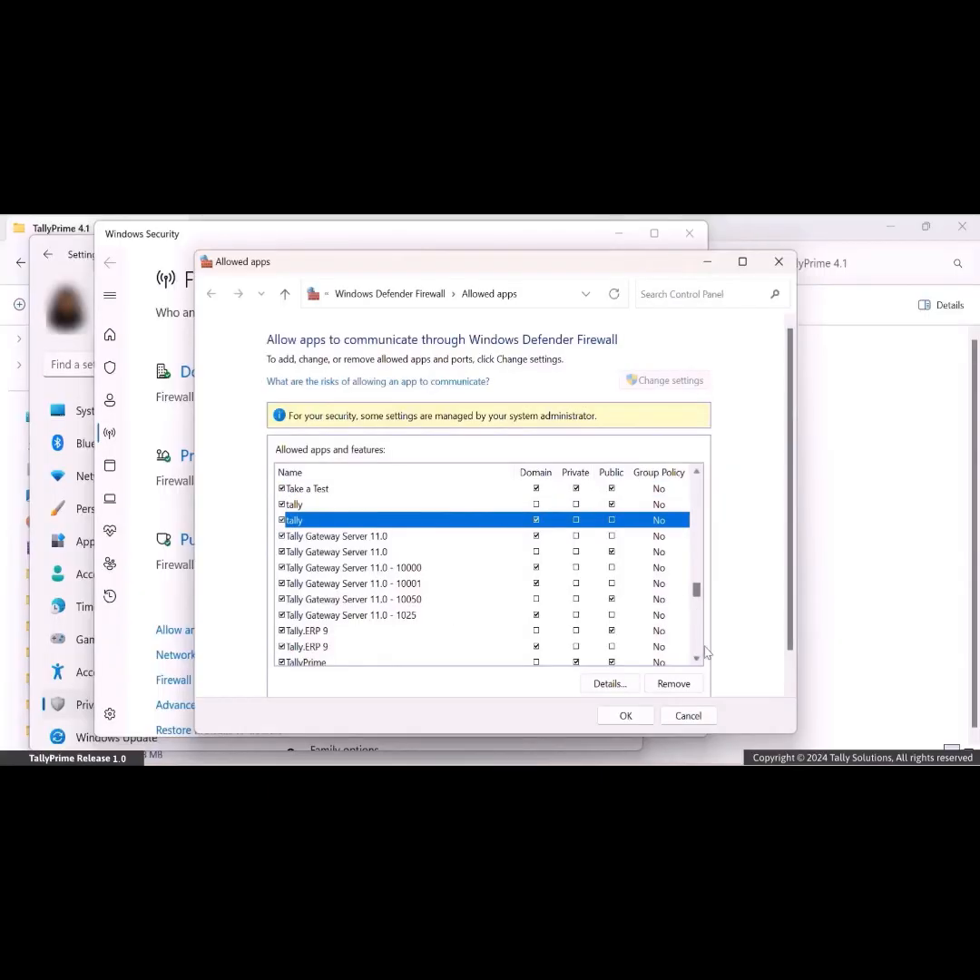
click(696, 658)
click(697, 658)
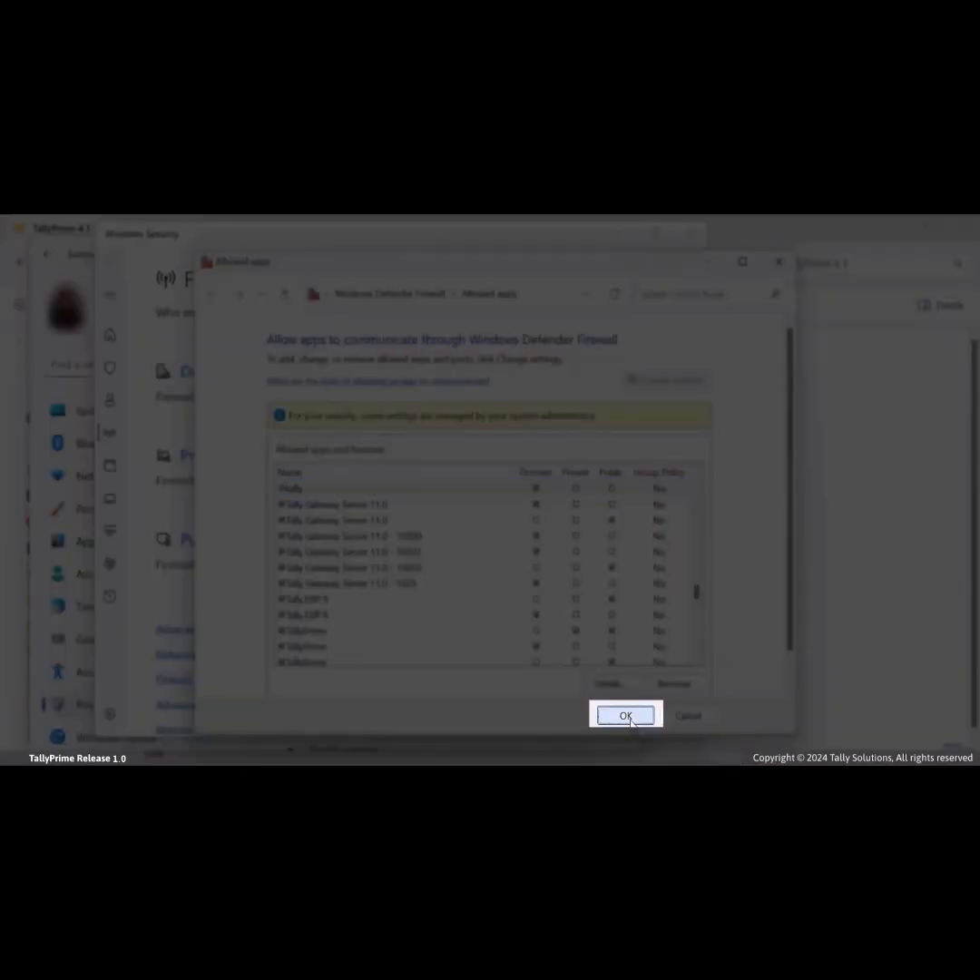
click(630, 717)
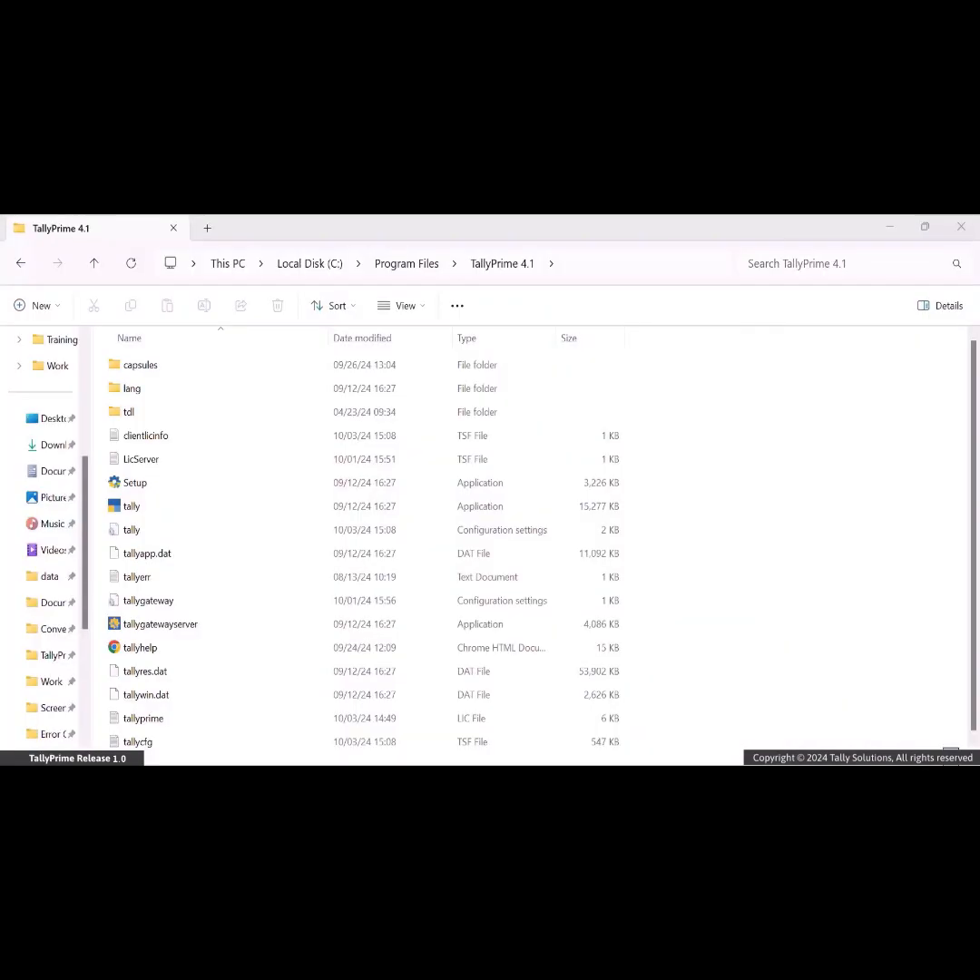
Switch to Windows Settings and open the firewall's advanced settings through Windows Security's Firewall & network protection
key(super)
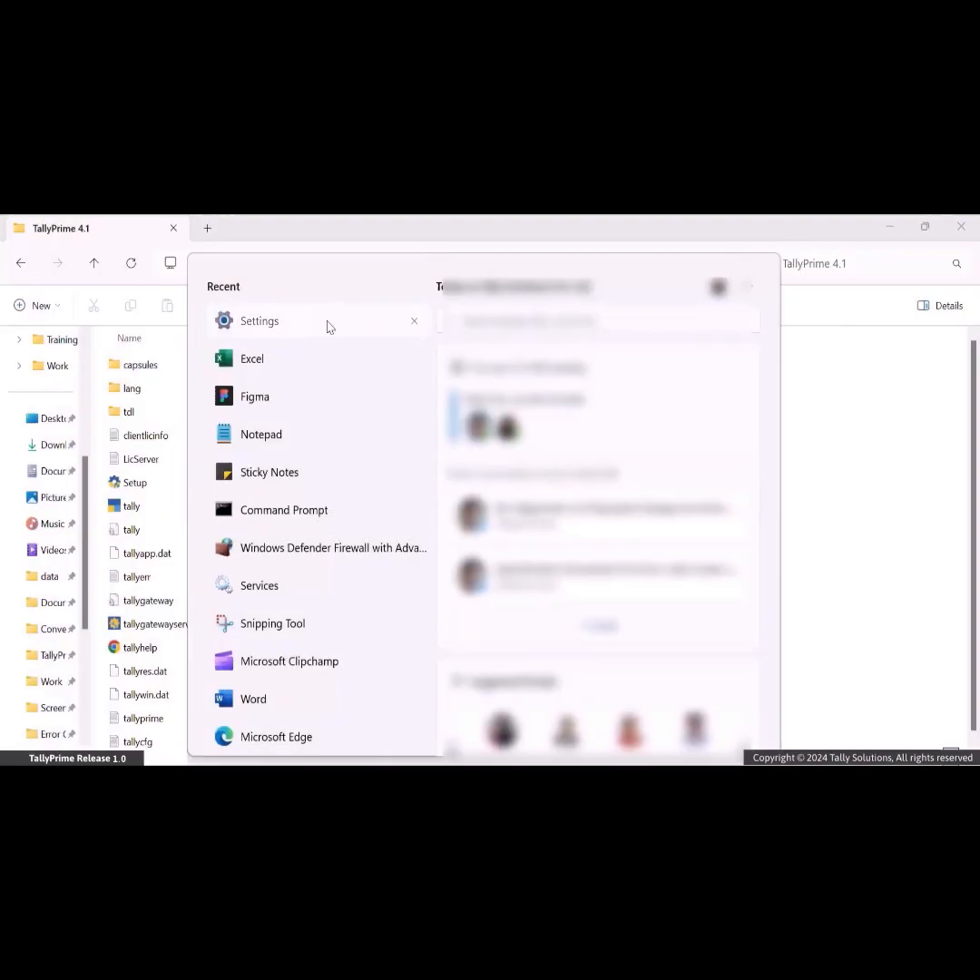
click(328, 326)
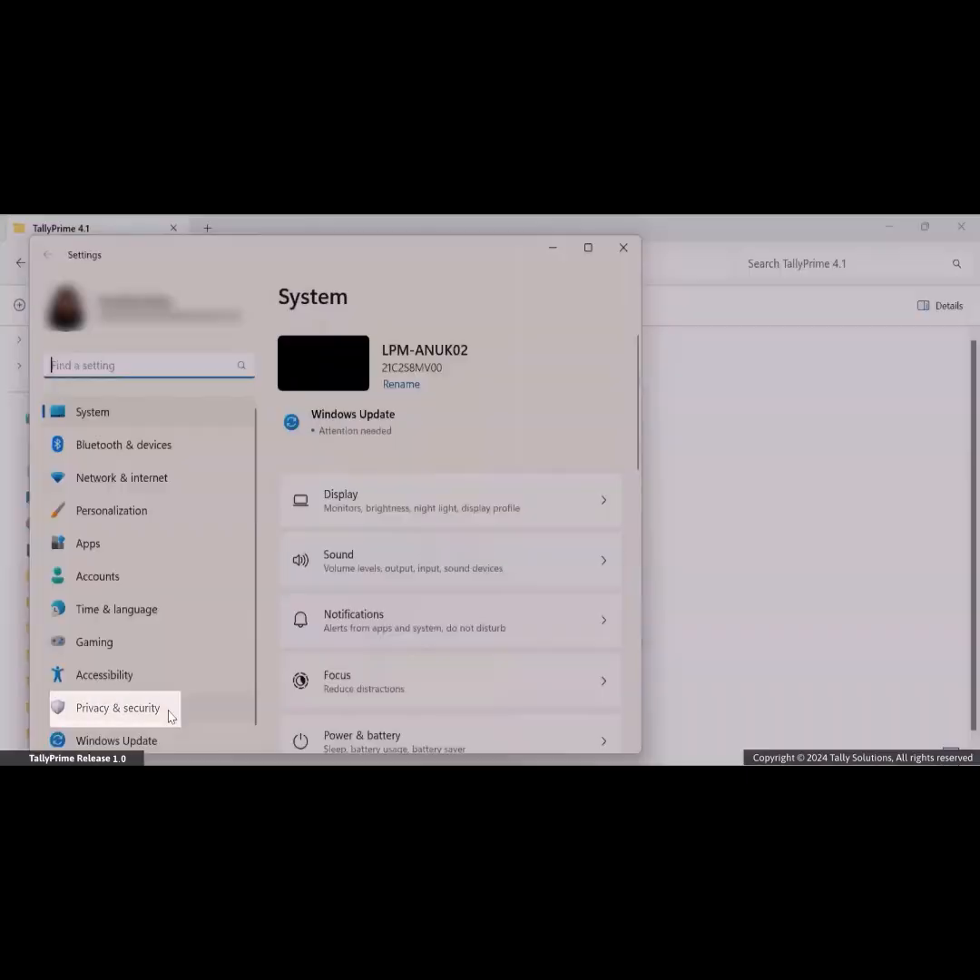
click(170, 715)
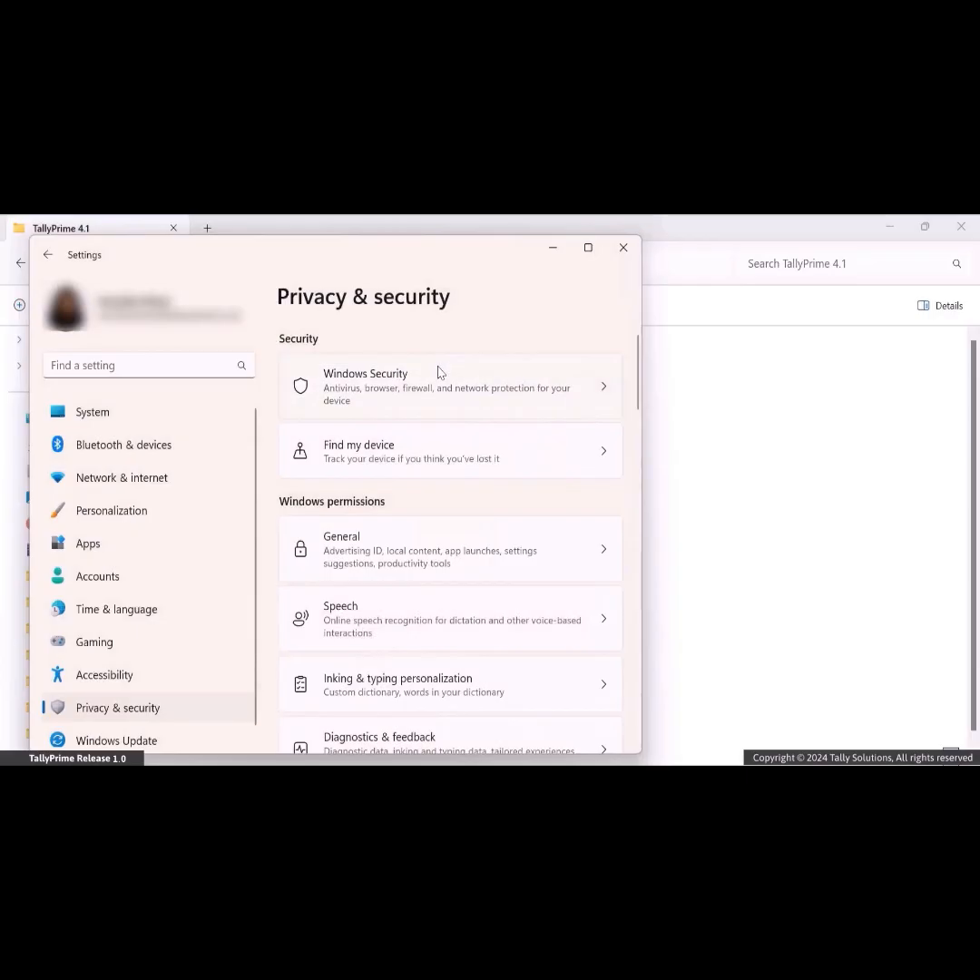
click(438, 374)
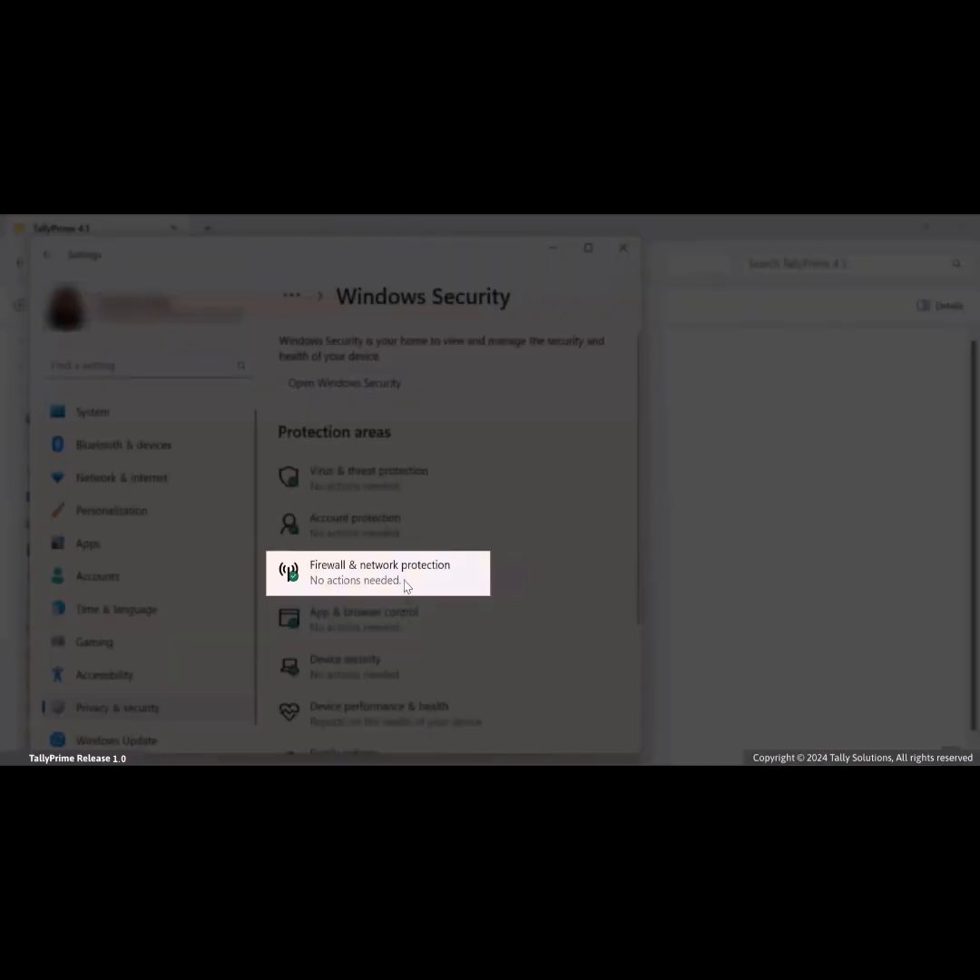
click(405, 584)
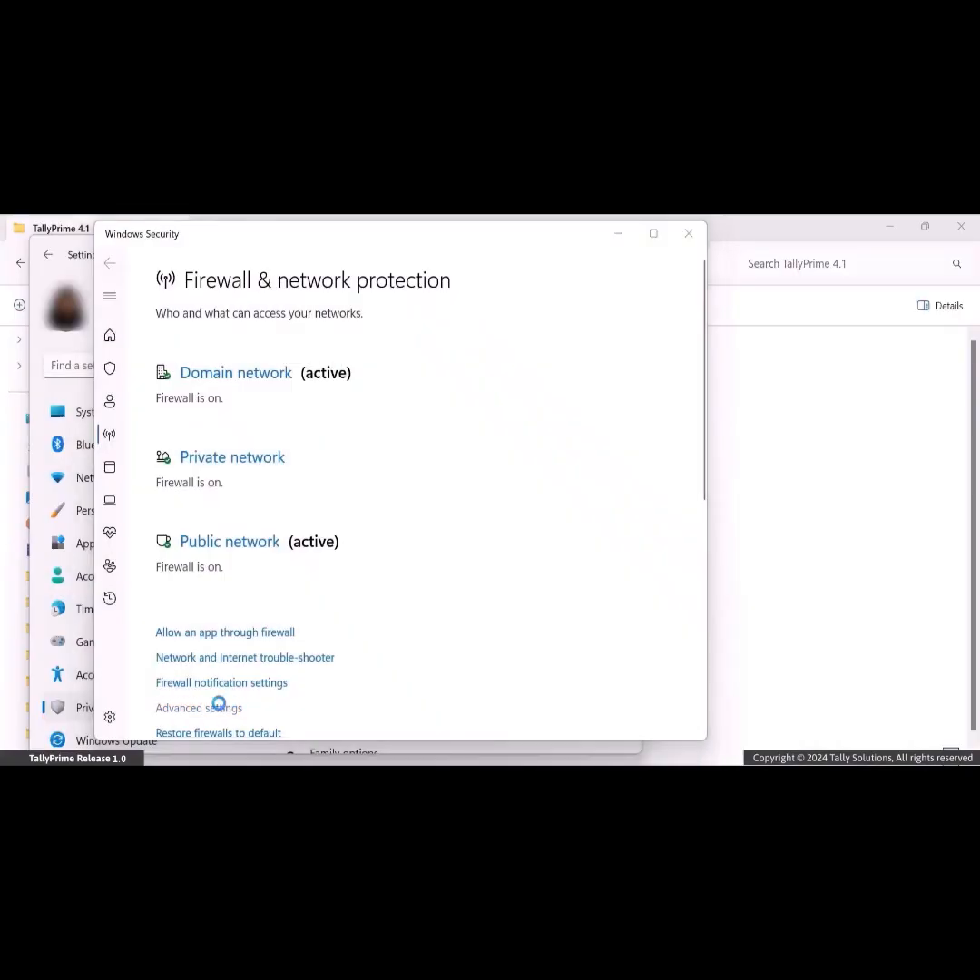
click(227, 708)
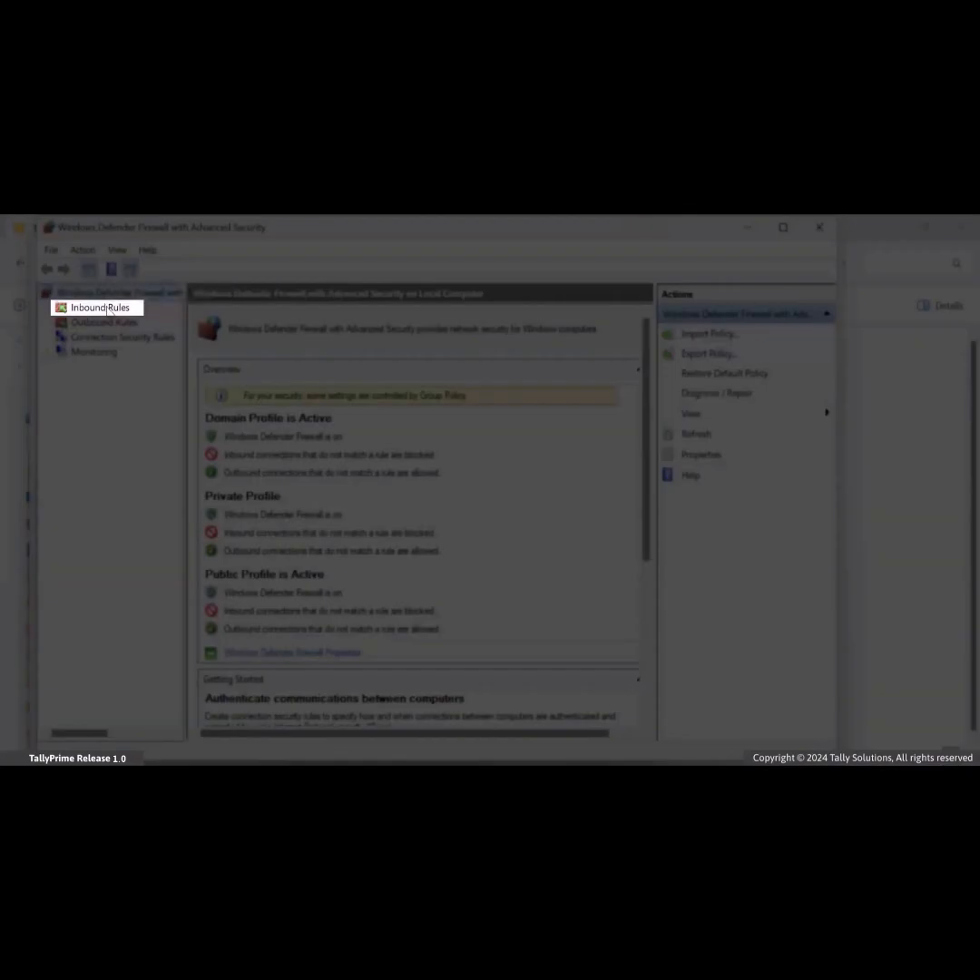
Enable the disabled TallyPrime rule for the Public profile in the firewall's inbound rules
click(107, 310)
click(282, 428)
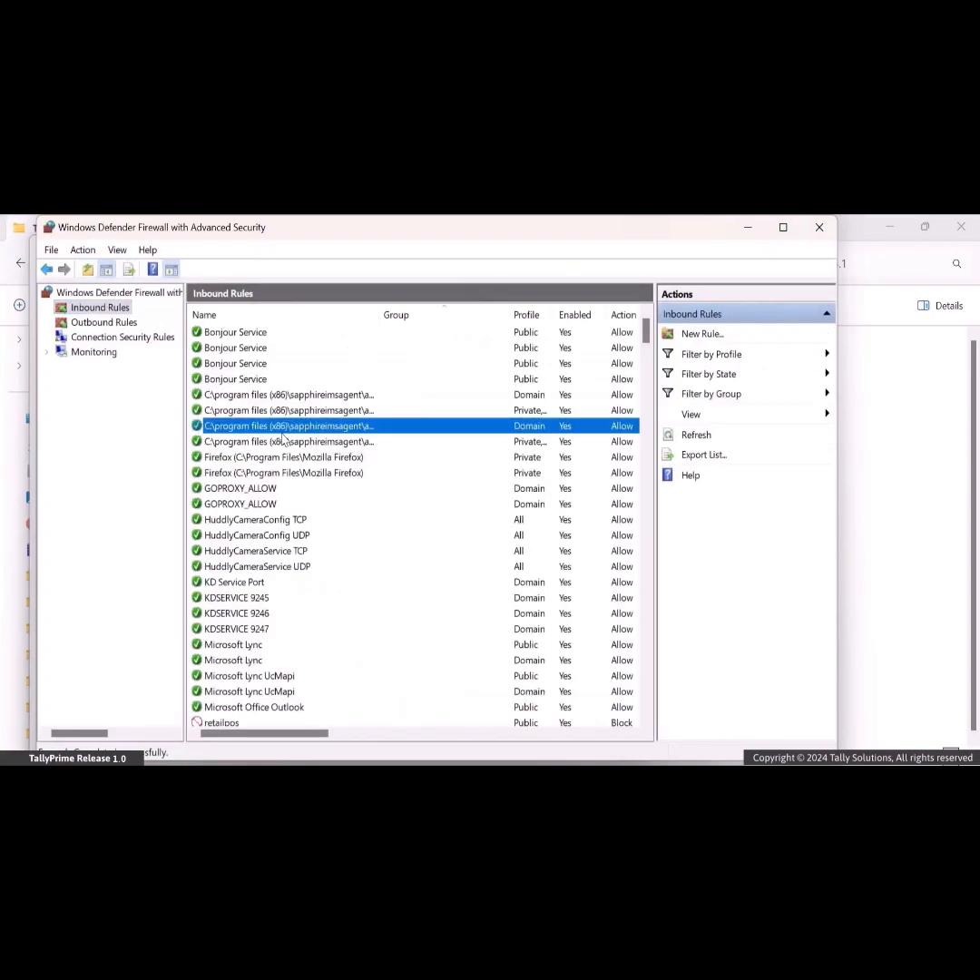
key(t)
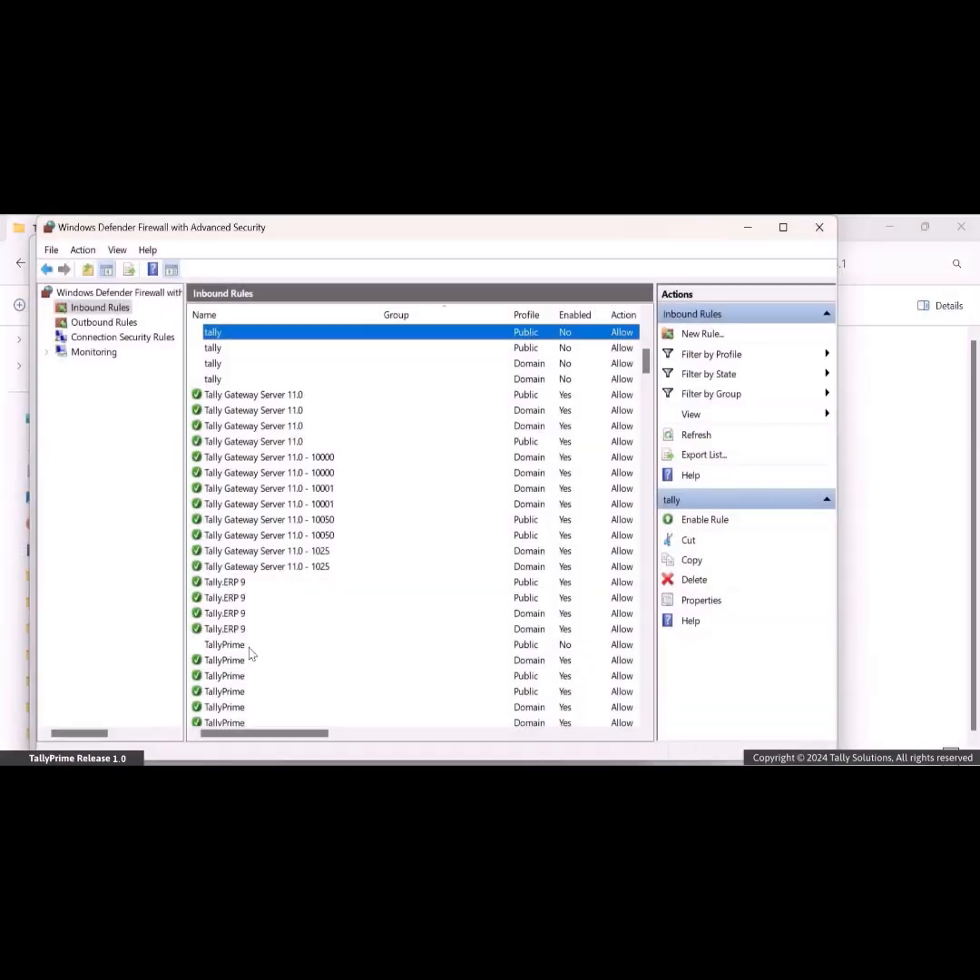
click(249, 646)
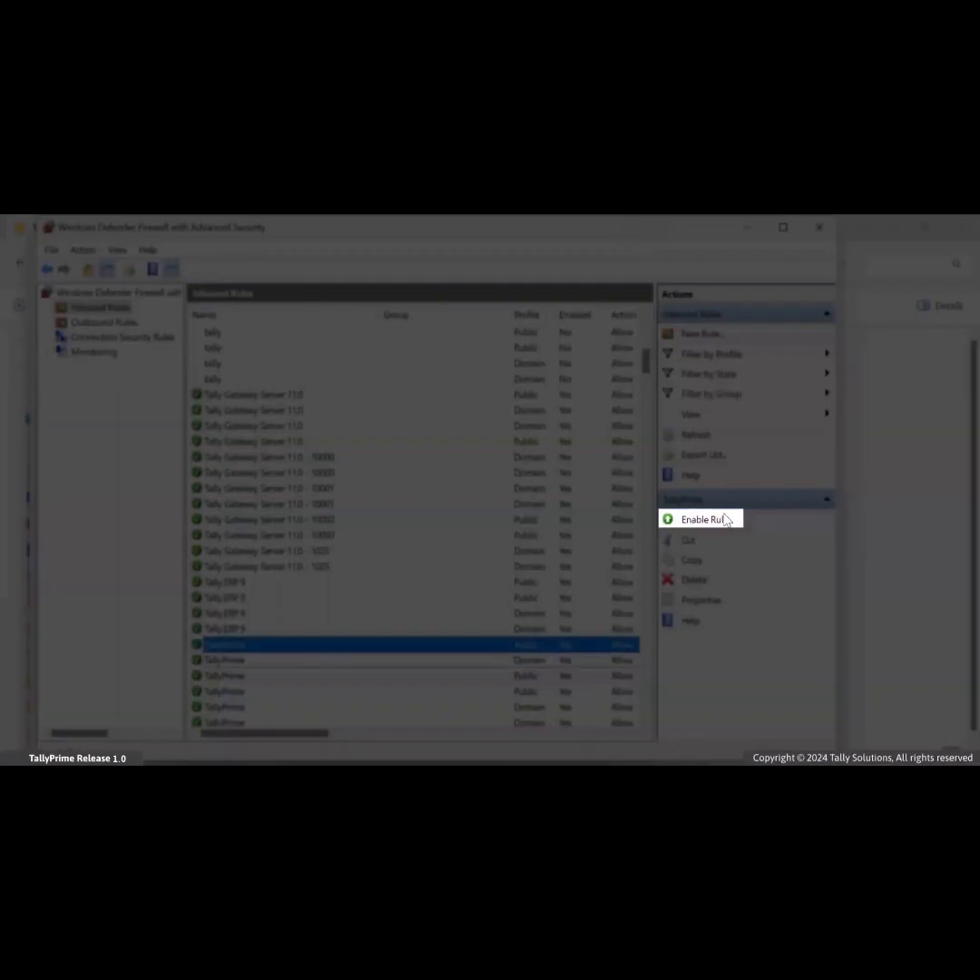
click(723, 519)
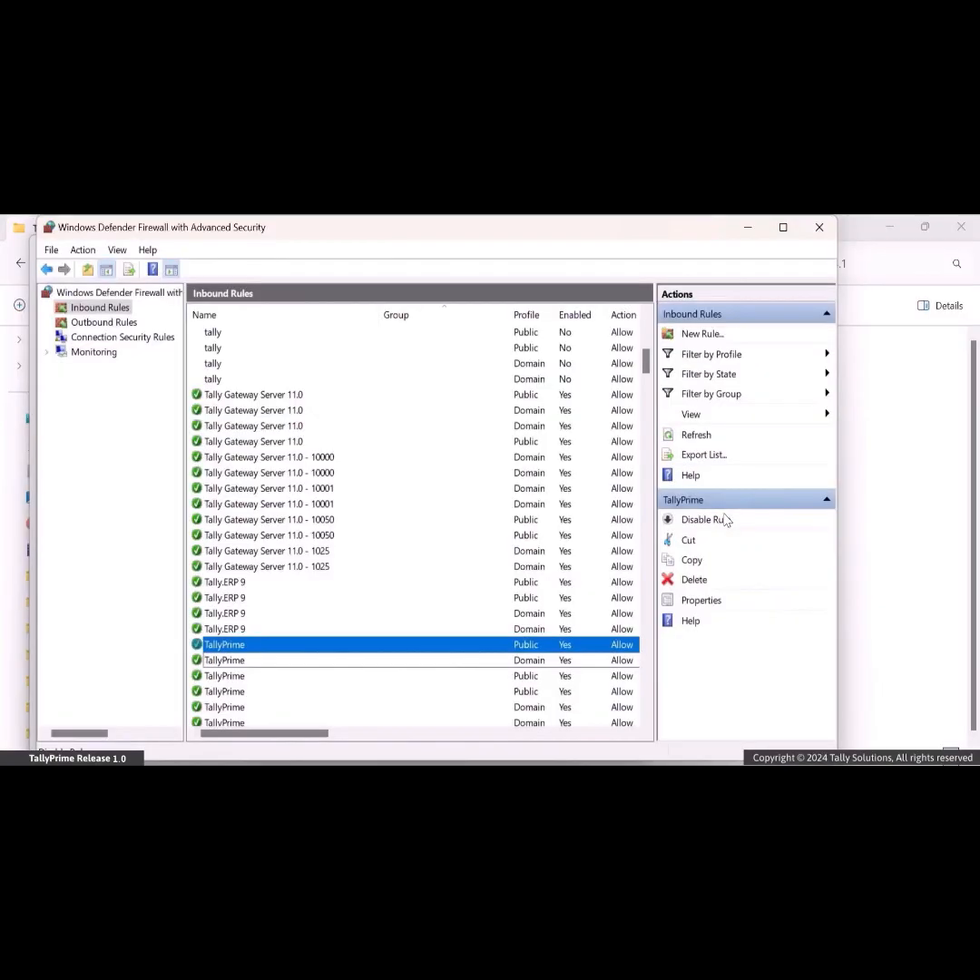